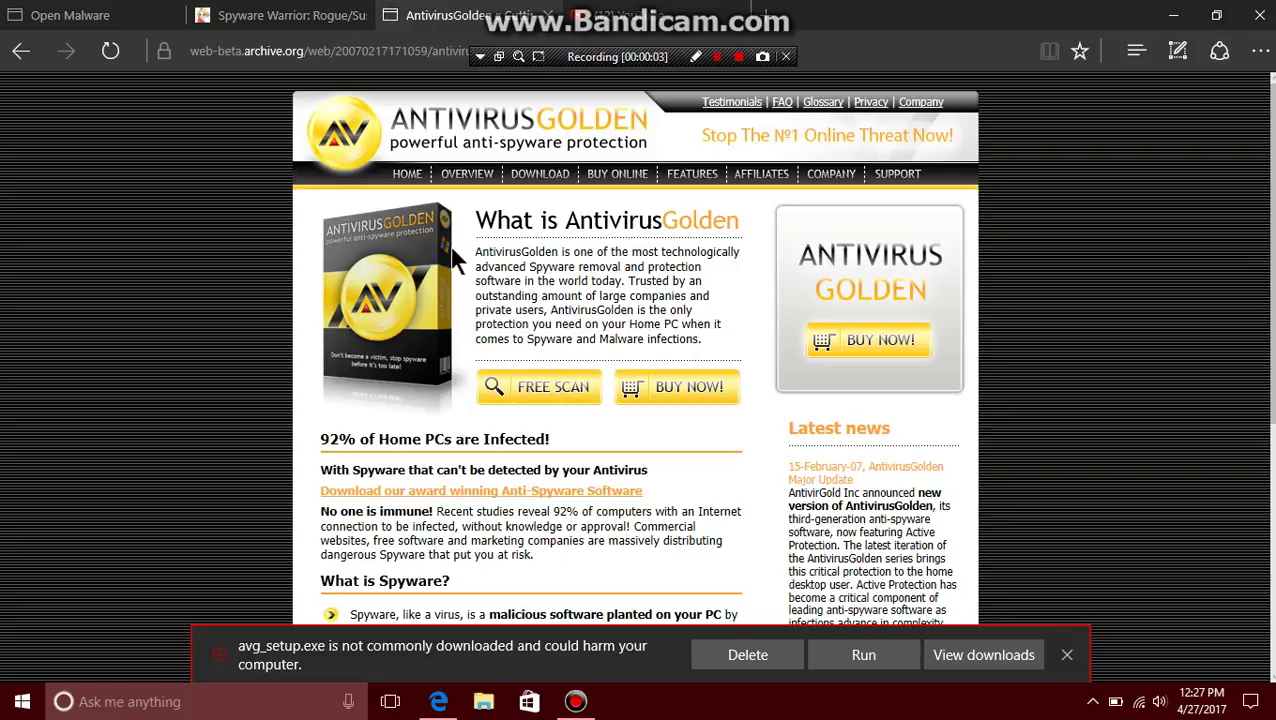
- Run the downloaded avg_setup.exe installer, allowing it past SmartScreen with Run anyway
click(1172, 15)
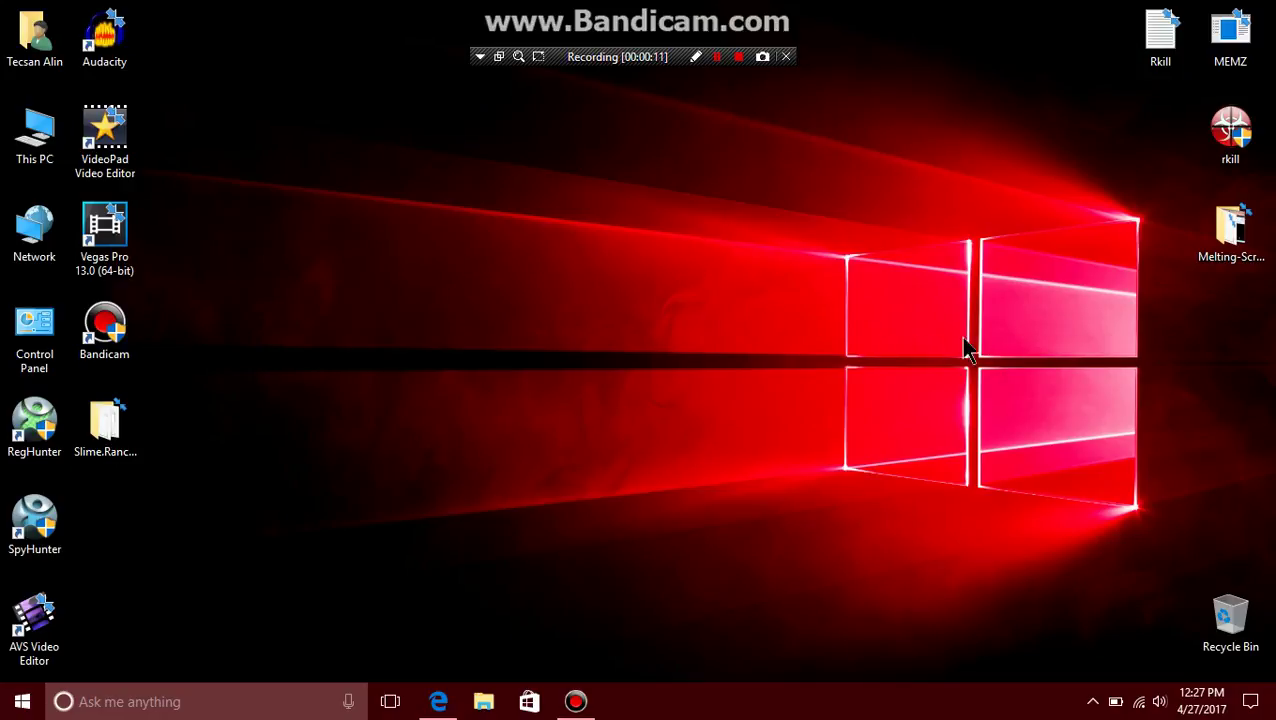
click(439, 700)
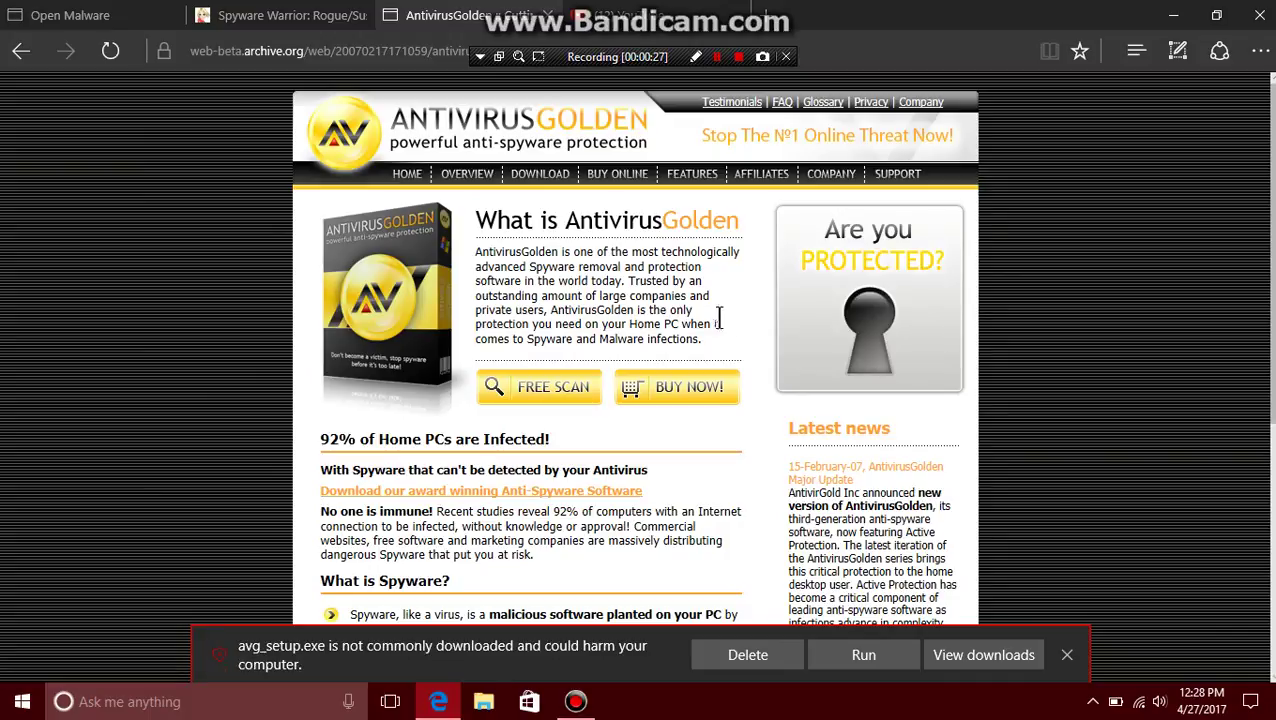
click(856, 652)
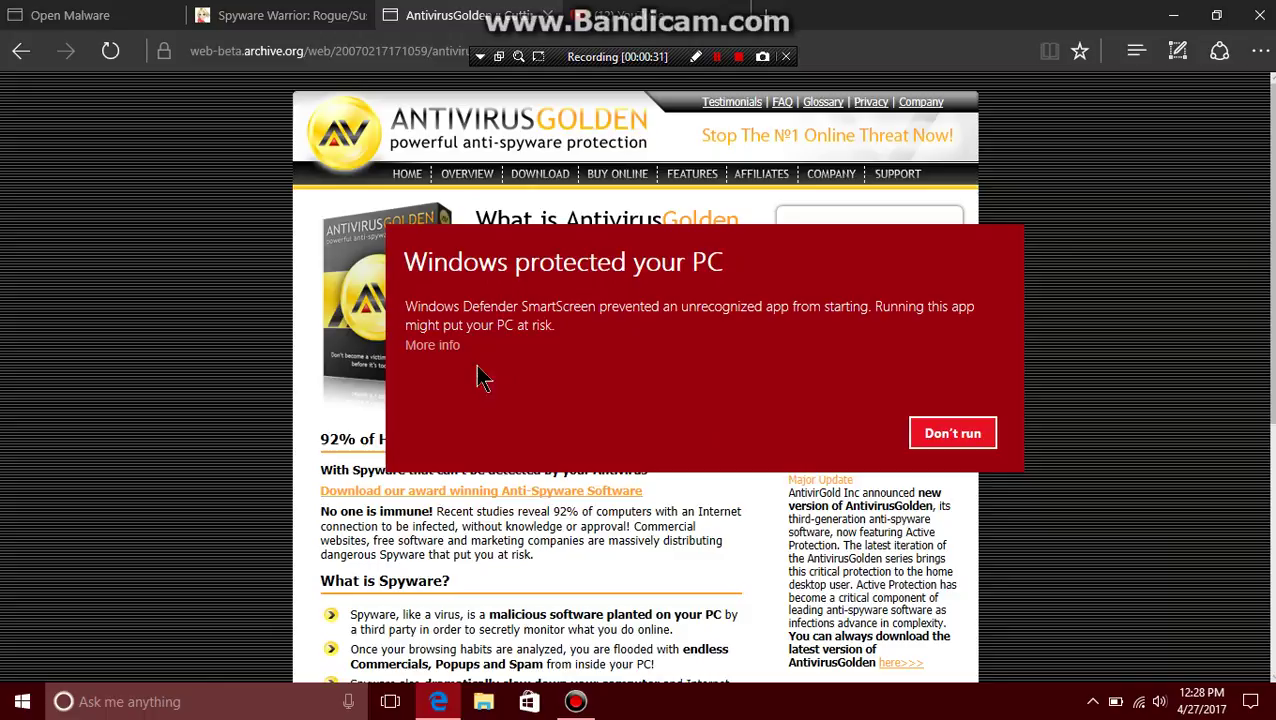
click(448, 344)
click(835, 431)
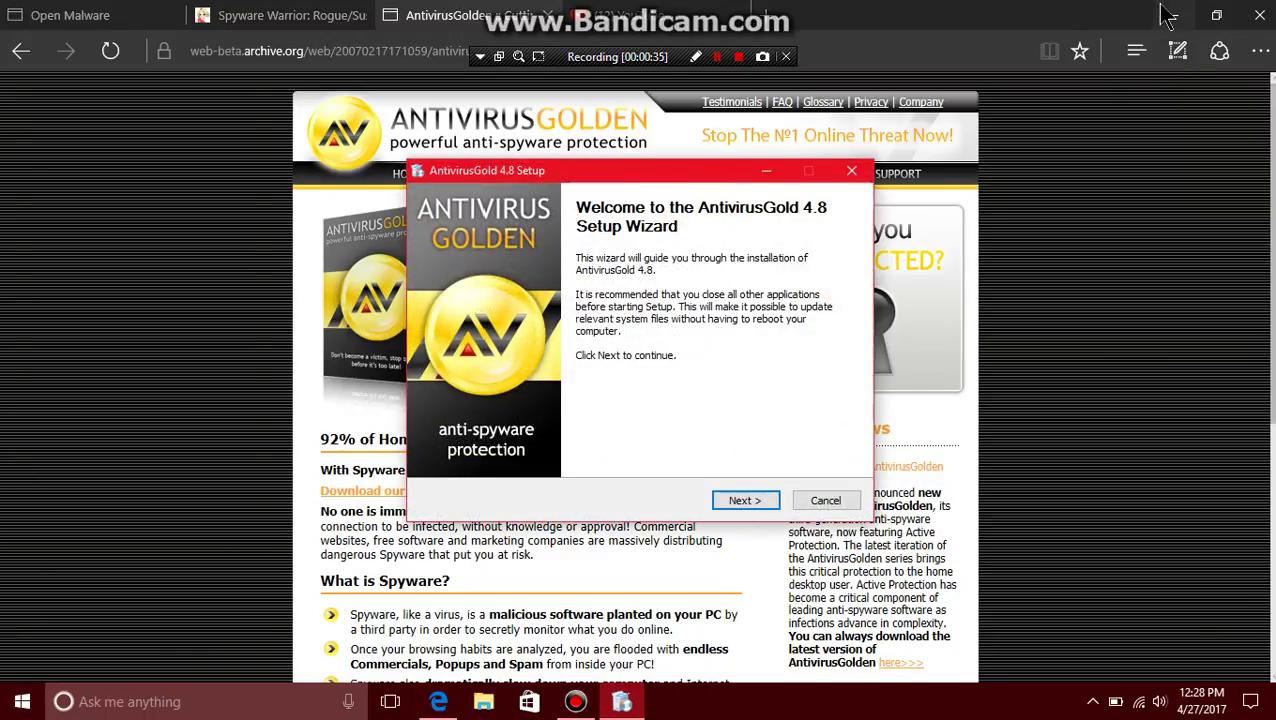
- Complete the setup wizard with the default install folder and launch AntivirusGold 4.8
click(1173, 15)
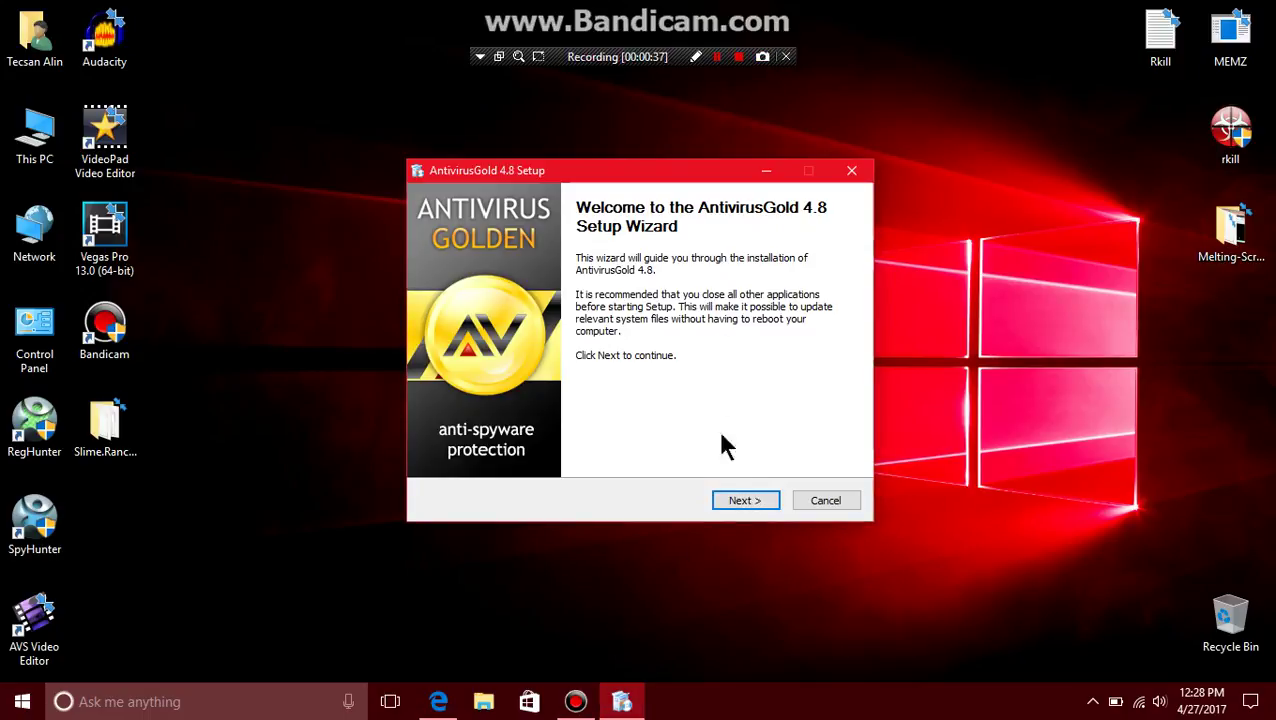
click(746, 500)
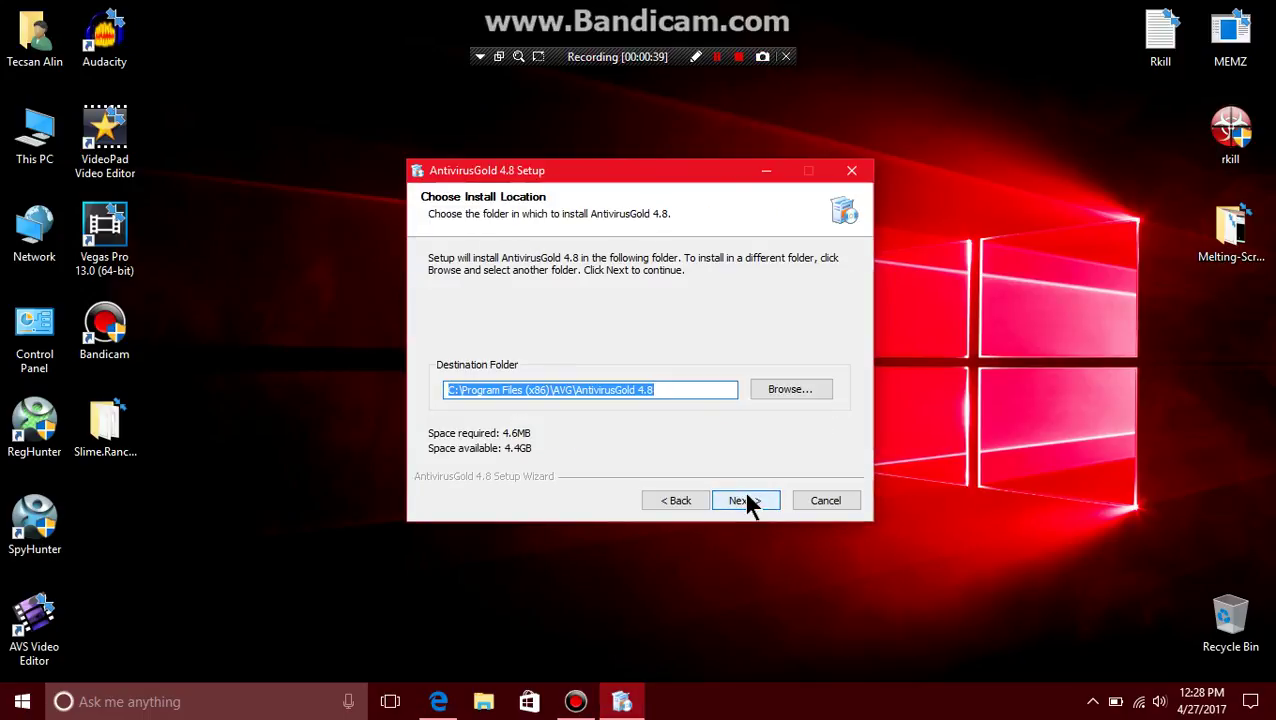
click(748, 501)
click(746, 496)
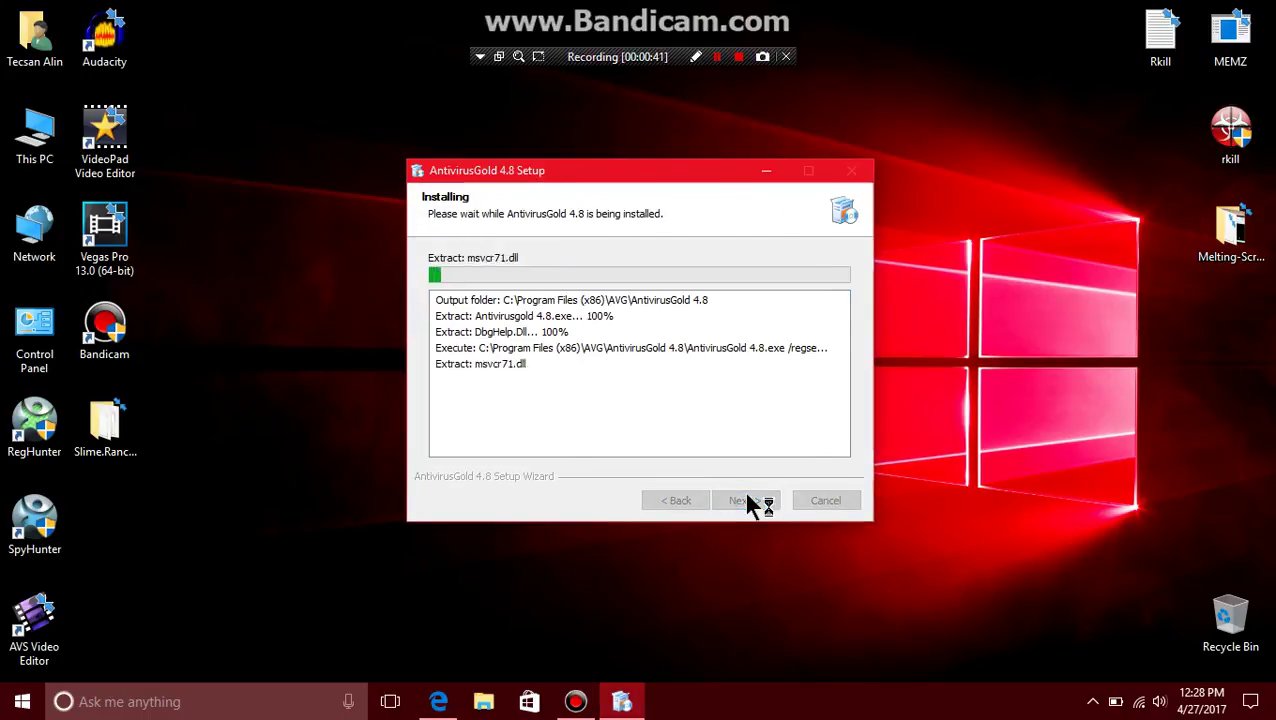
click(759, 506)
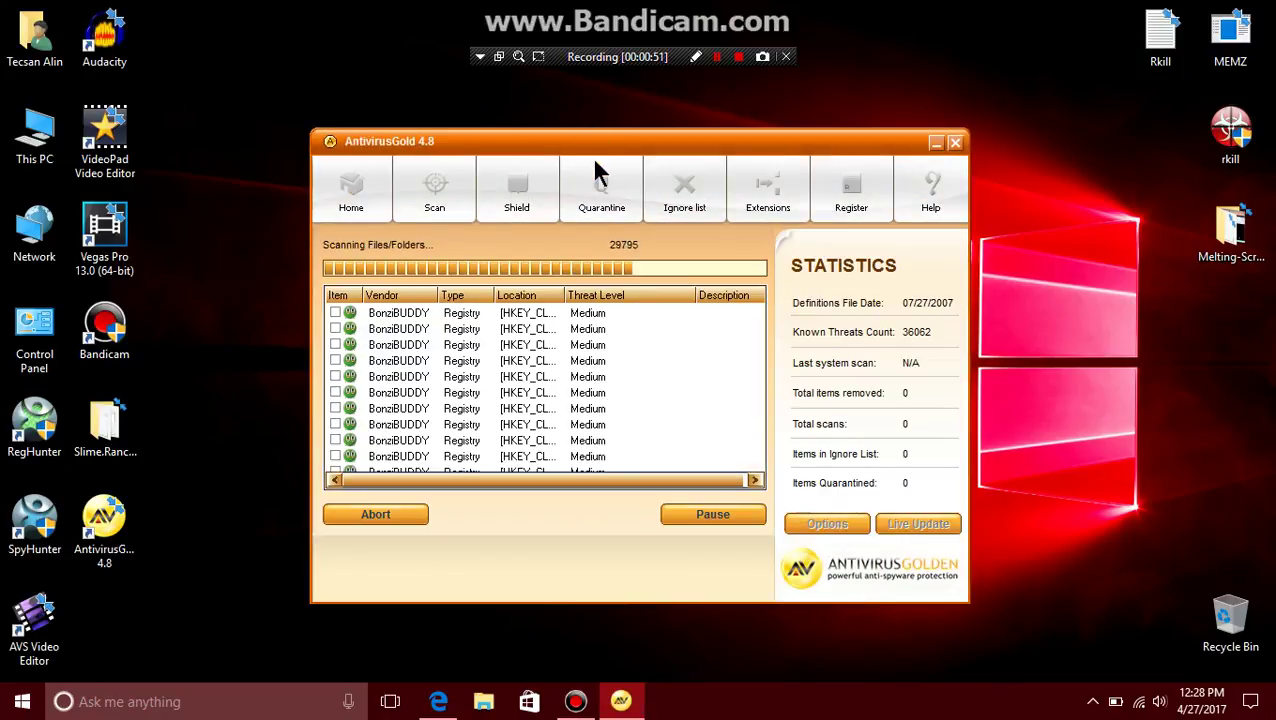
- Close the YOU ARE INFECTED alert and scroll the flagged BonziBUDDY and Mirar threat list
click(761, 58)
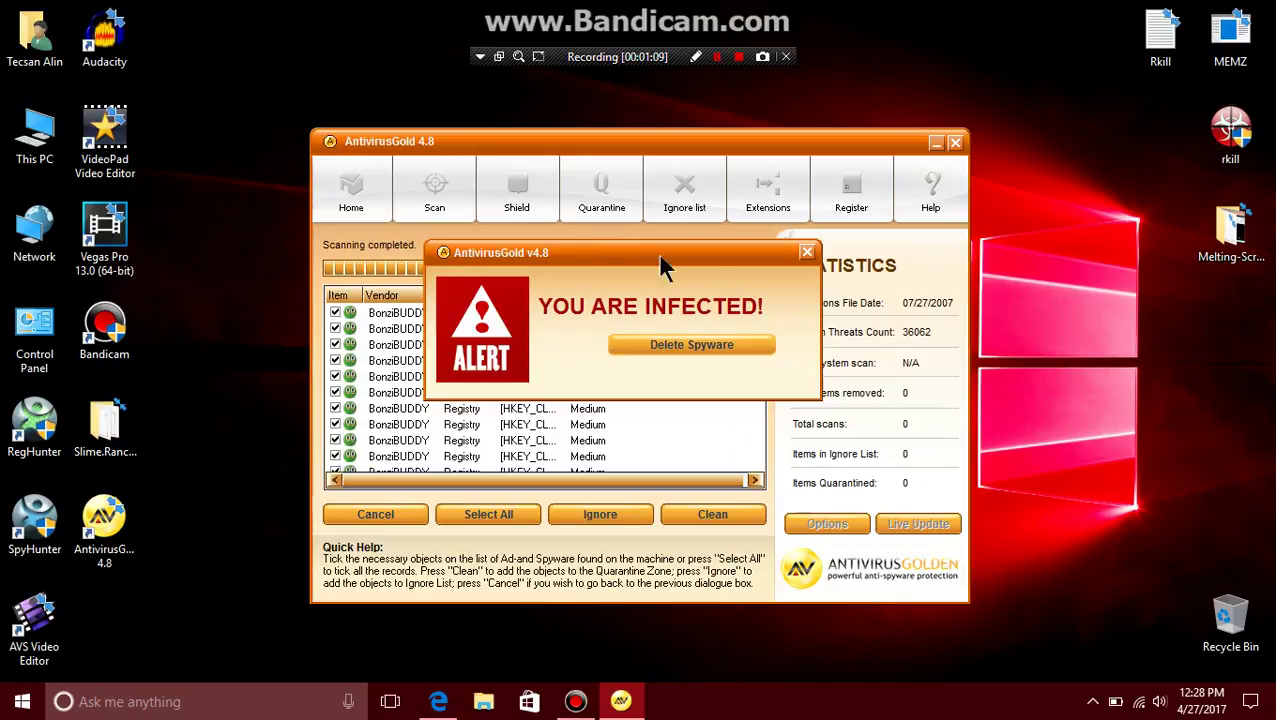
click(808, 252)
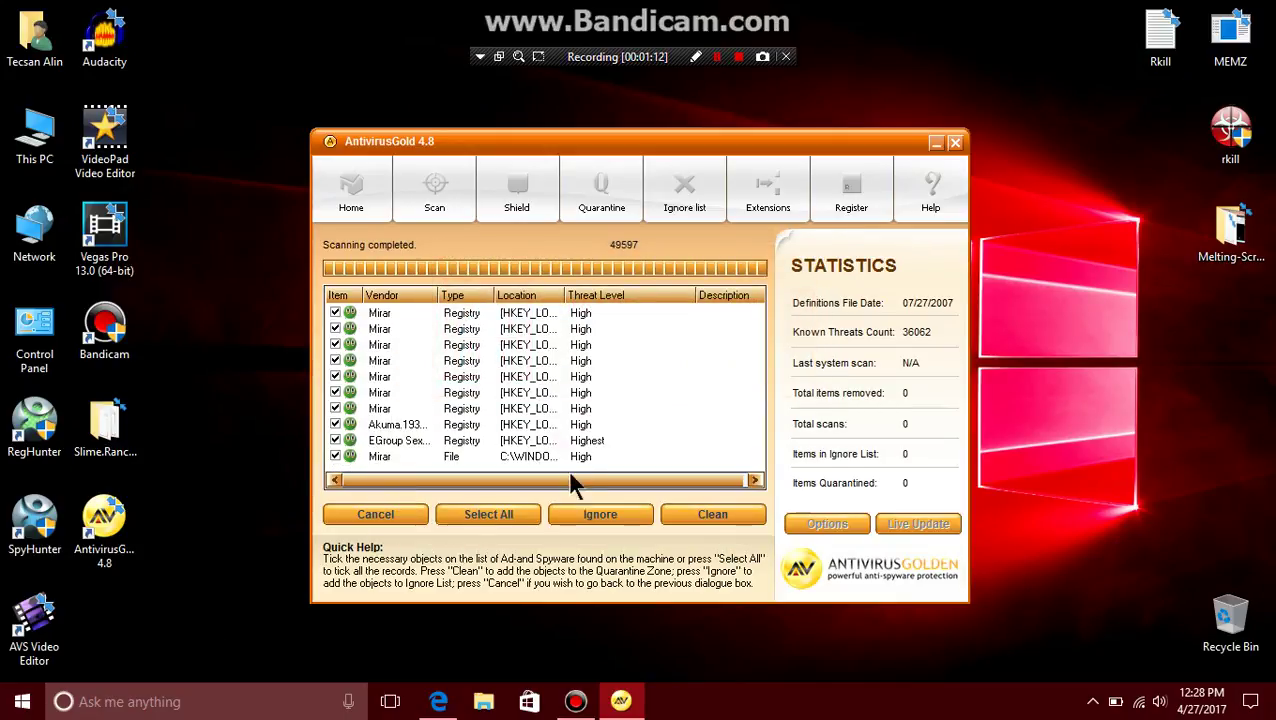
scroll(680, 436, up, 2)
scroll(709, 444, up, 2)
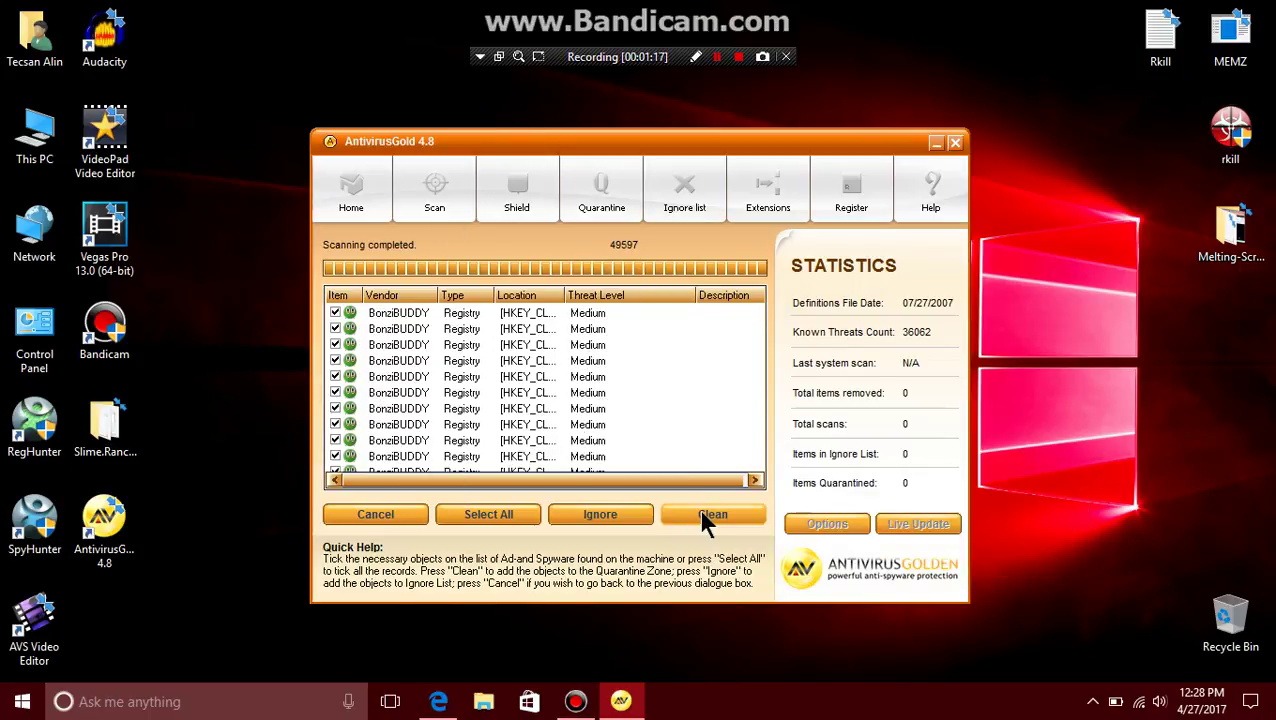
- Choose Clean, enter dummy e-mail 'wwwwwwww', and dismiss a failed F1 help attempt
click(700, 517)
text(ww)
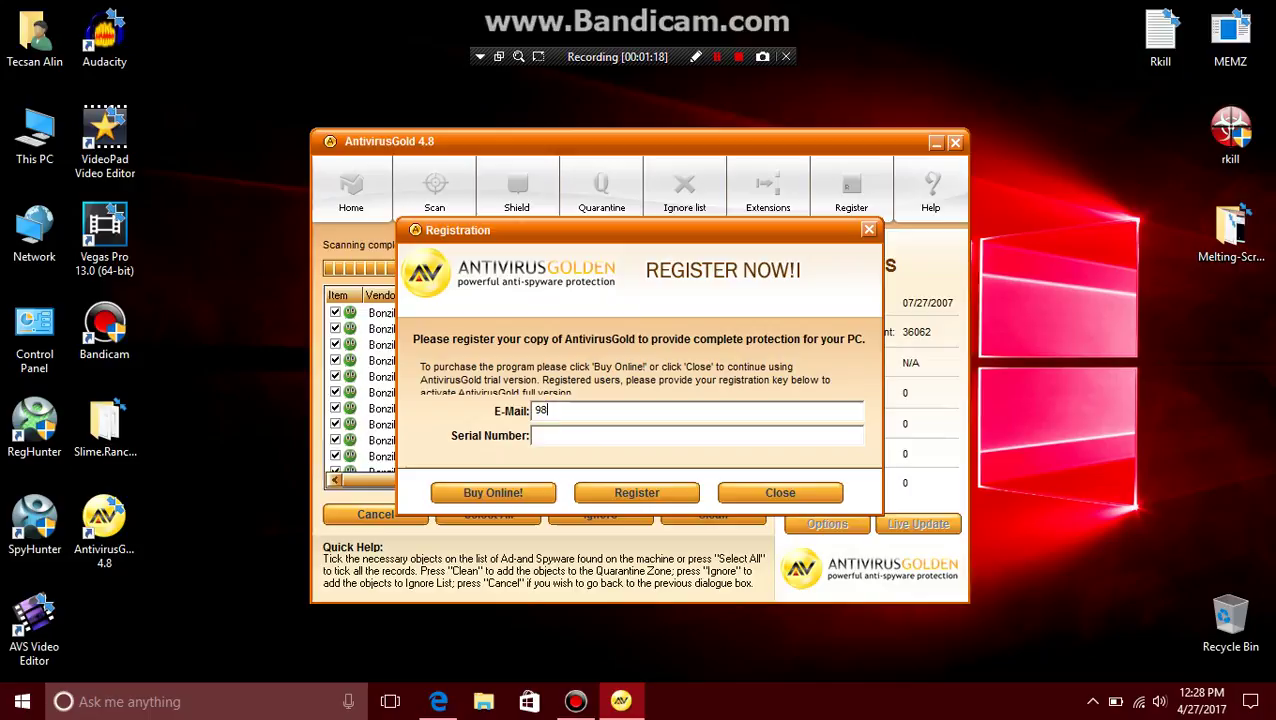
text(wwwwww)
key(F1)
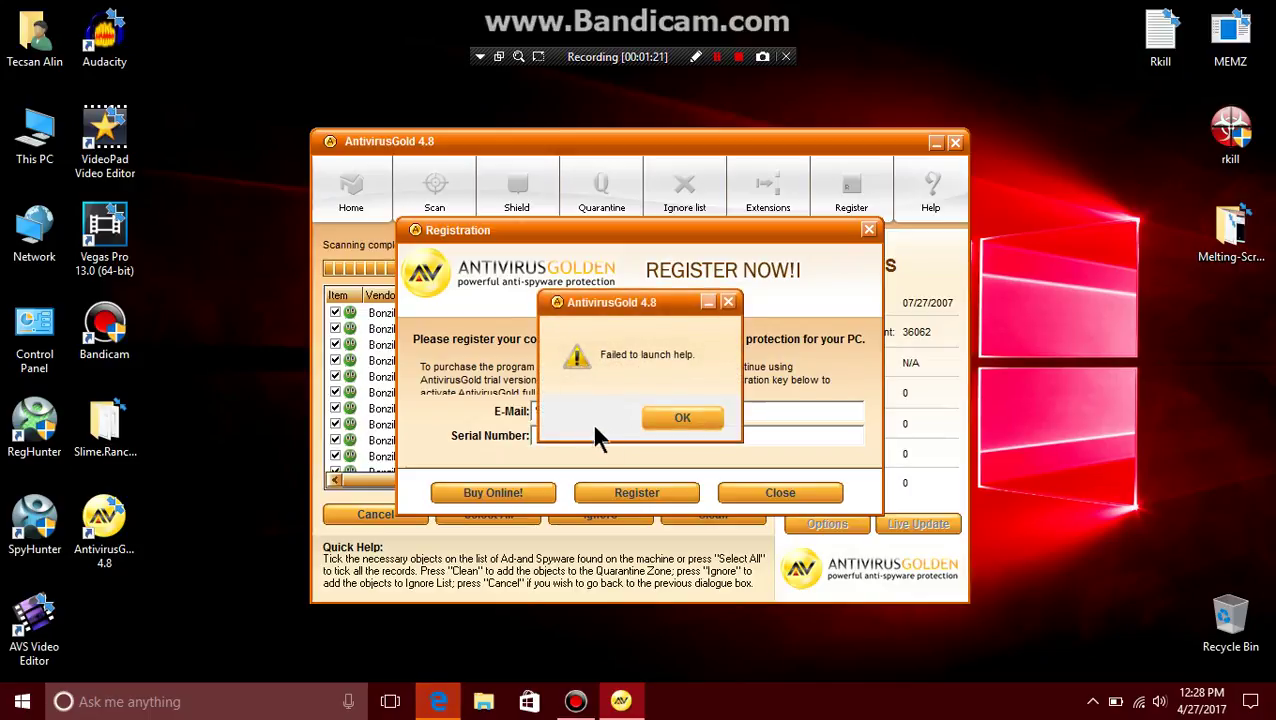
click(665, 416)
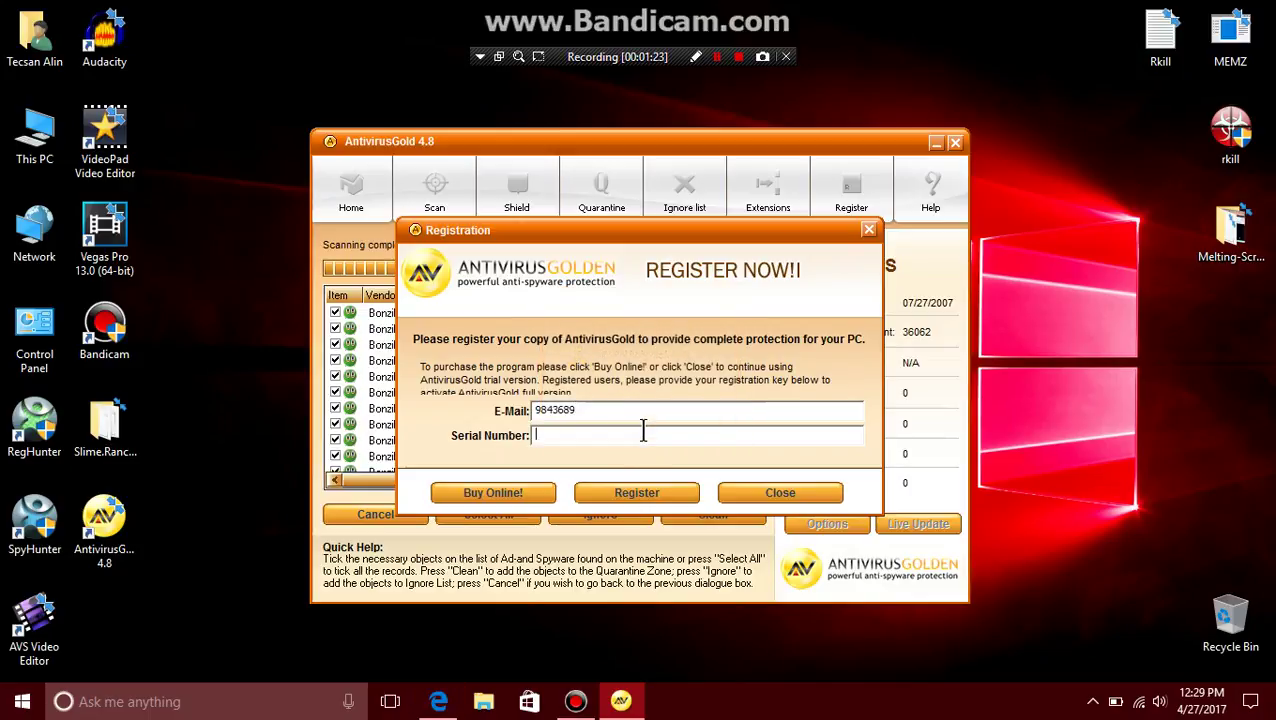
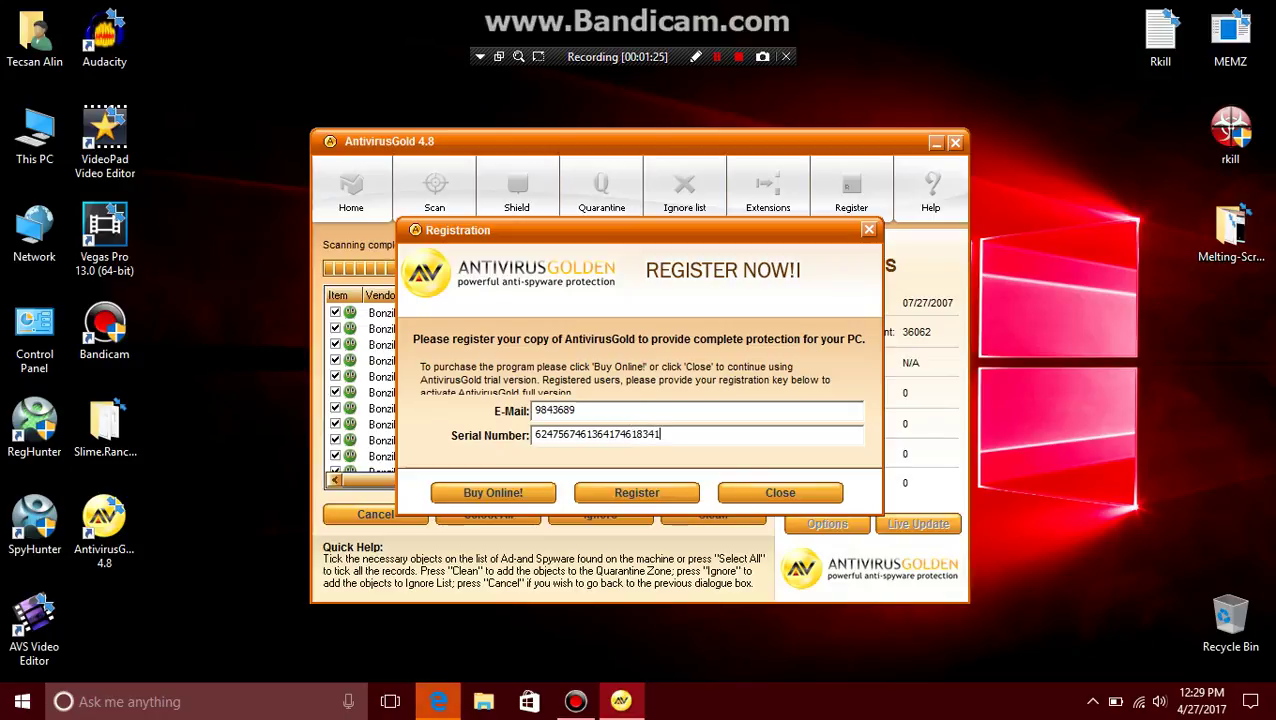
click(648, 410)
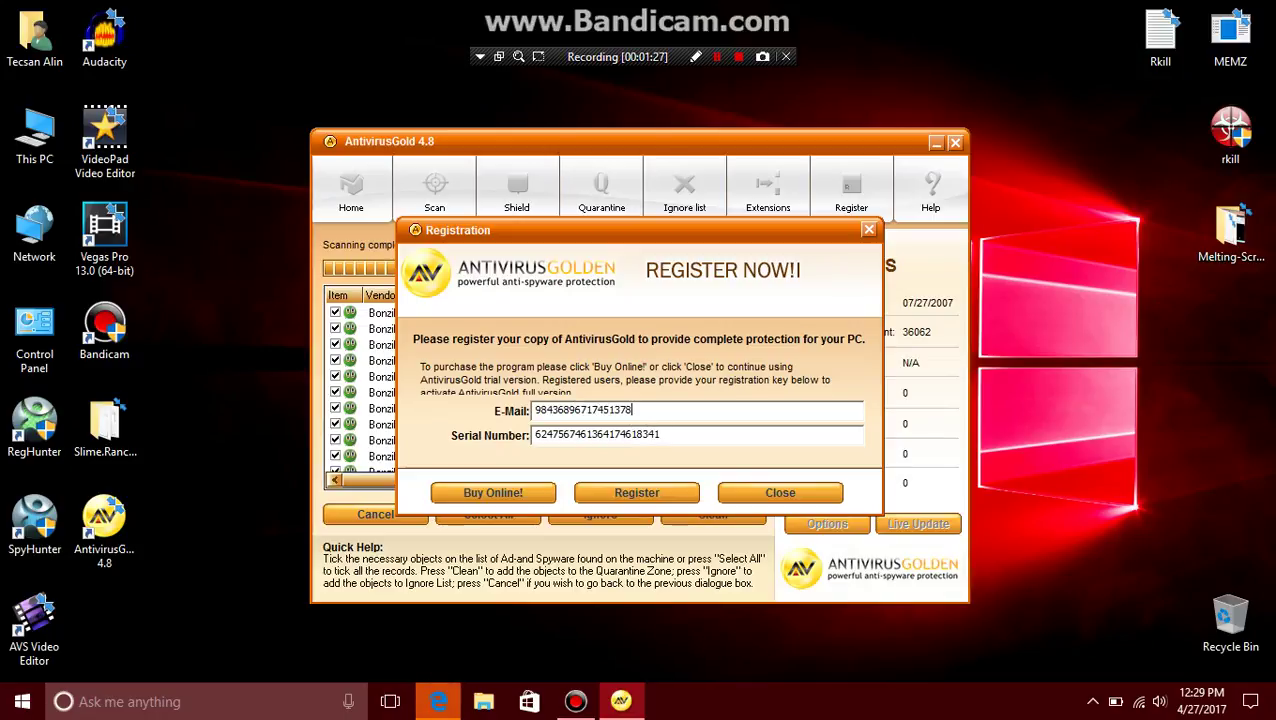
key(Return)
click(729, 412)
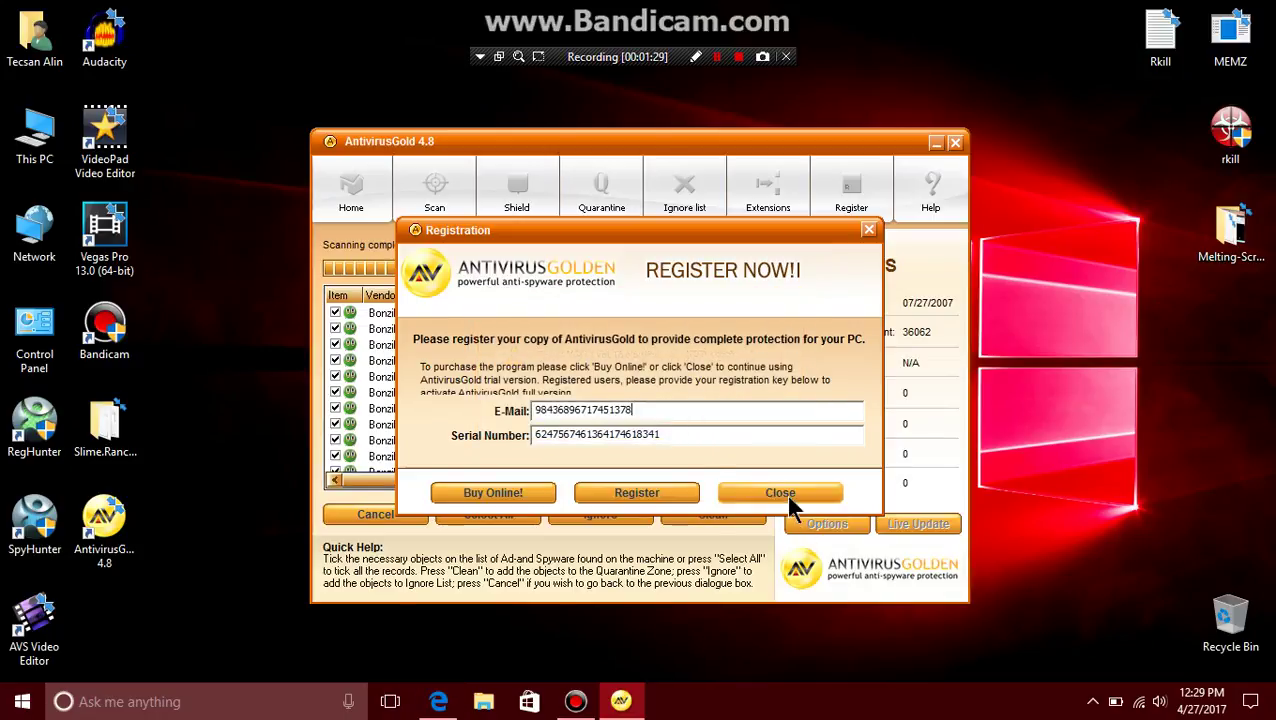
click(782, 492)
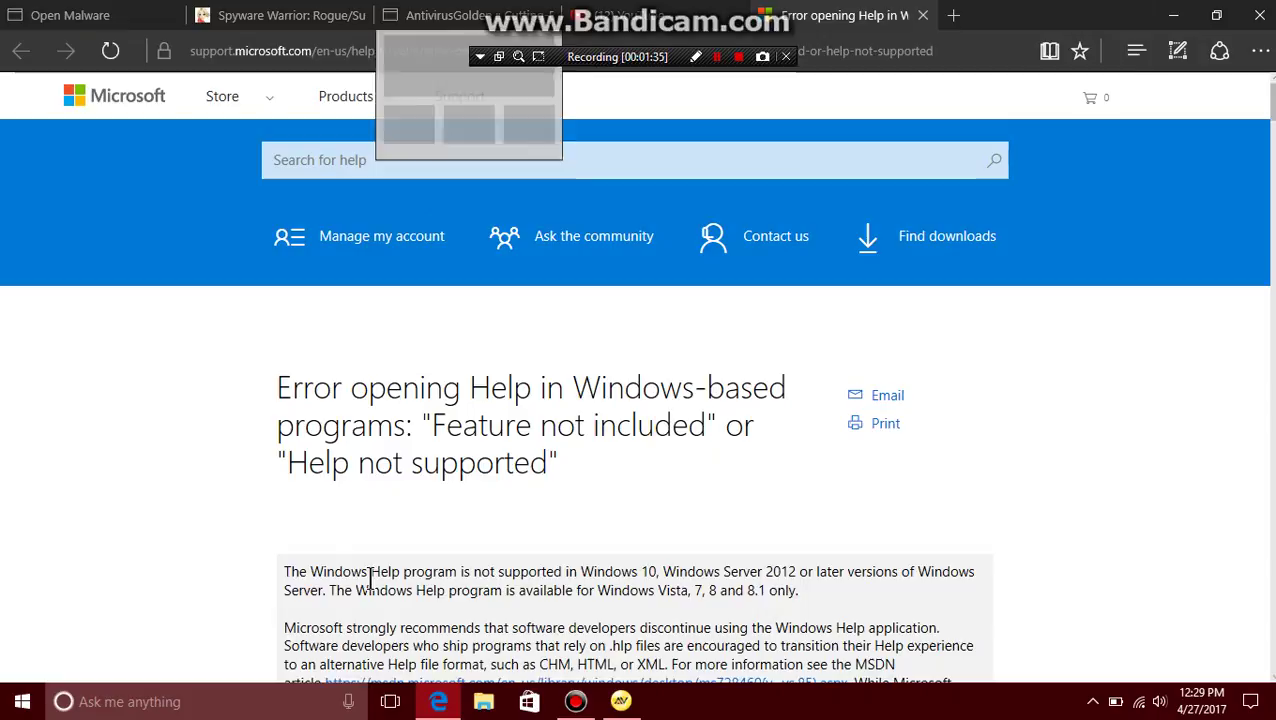
- Close Edge's Error opening Help tab, minimize Edge, and leave AntivirusGold's scan results
scroll(552, 458, down, 2)
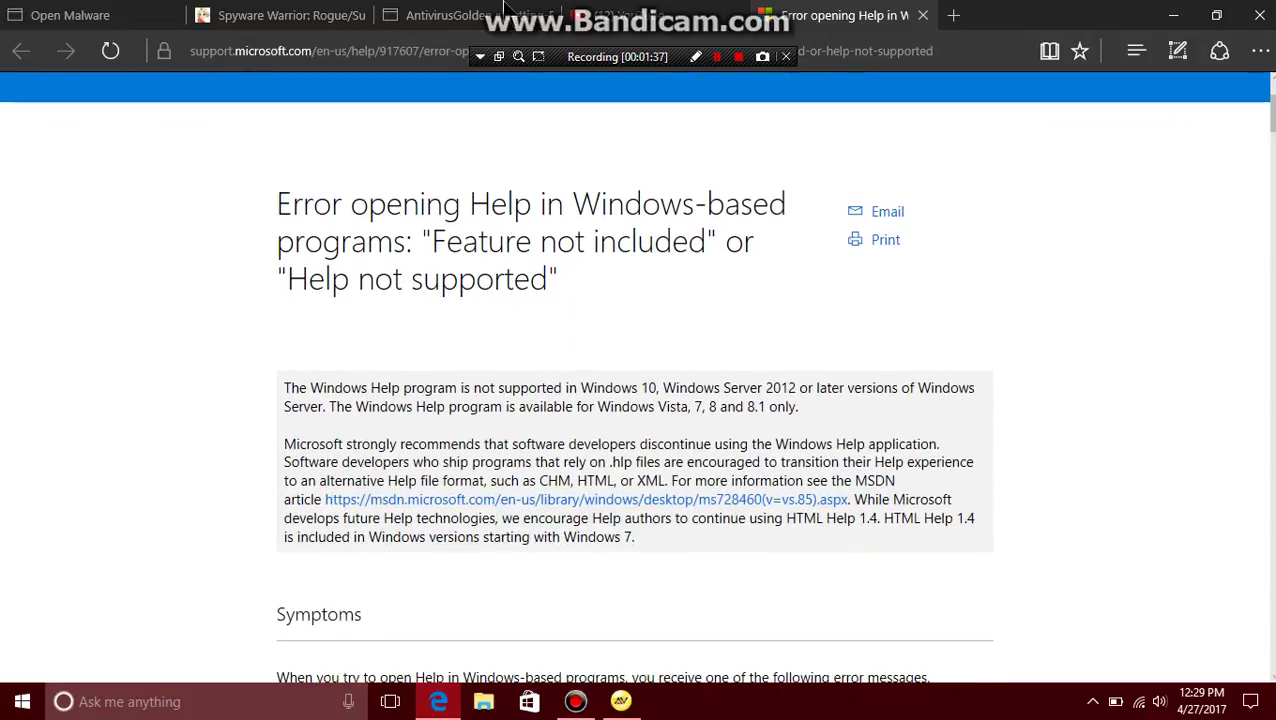
click(470, 15)
click(922, 15)
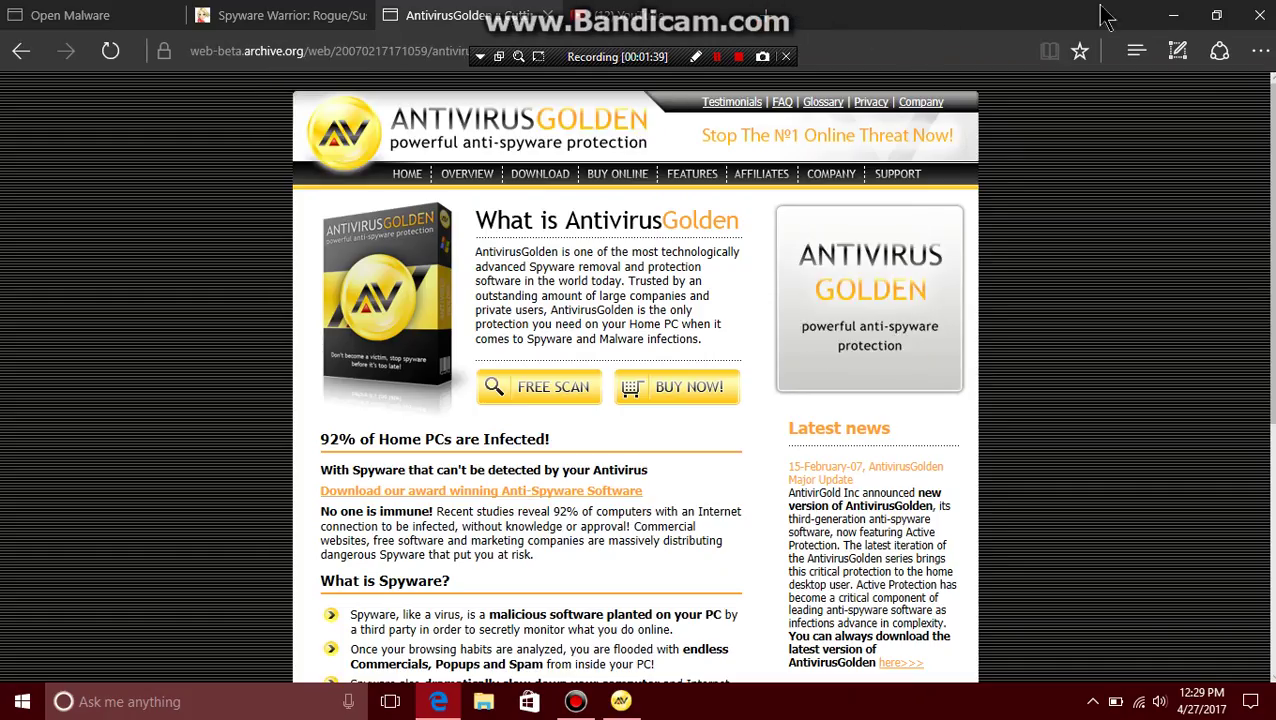
click(1173, 15)
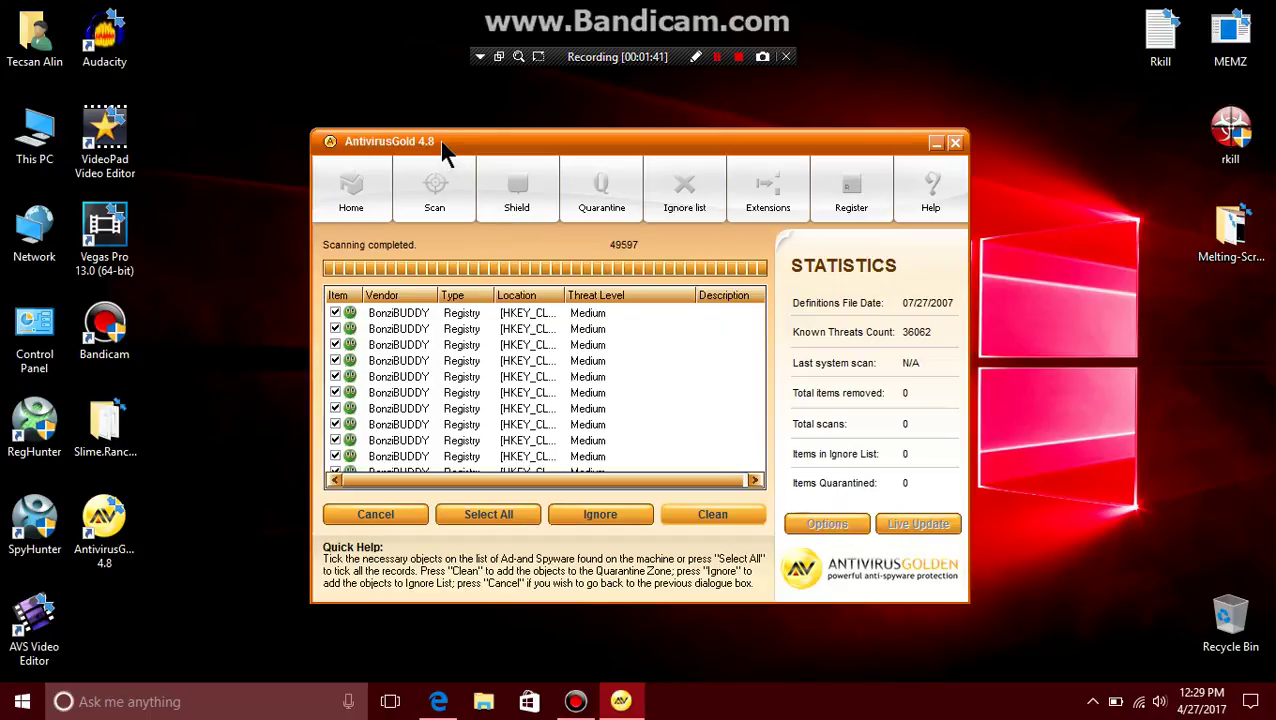
mouse_move(440, 141)
mouse_down()
mouse_move(331, 196)
mouse_move(410, 142)
mouse_up()
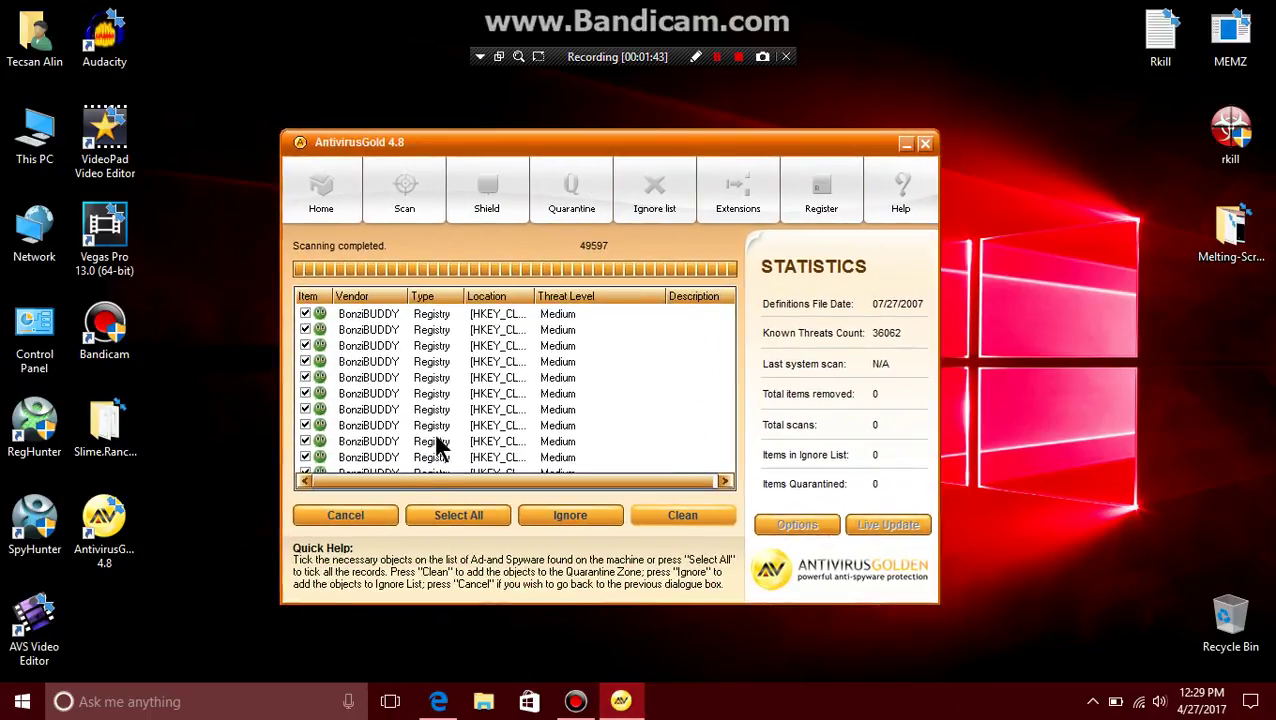
click(350, 514)
- Open a saved scan report and scroll the log to its end, showing 37 objects found
click(405, 250)
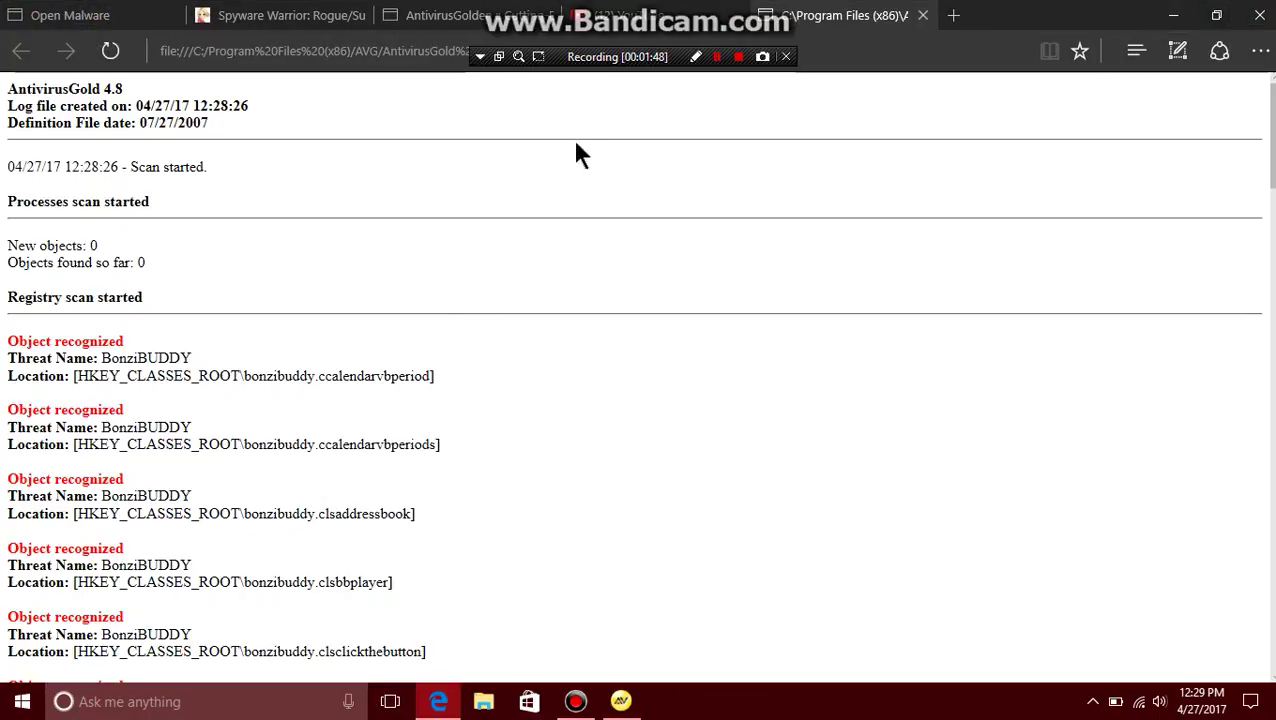
drag(617, 66, 614, 114)
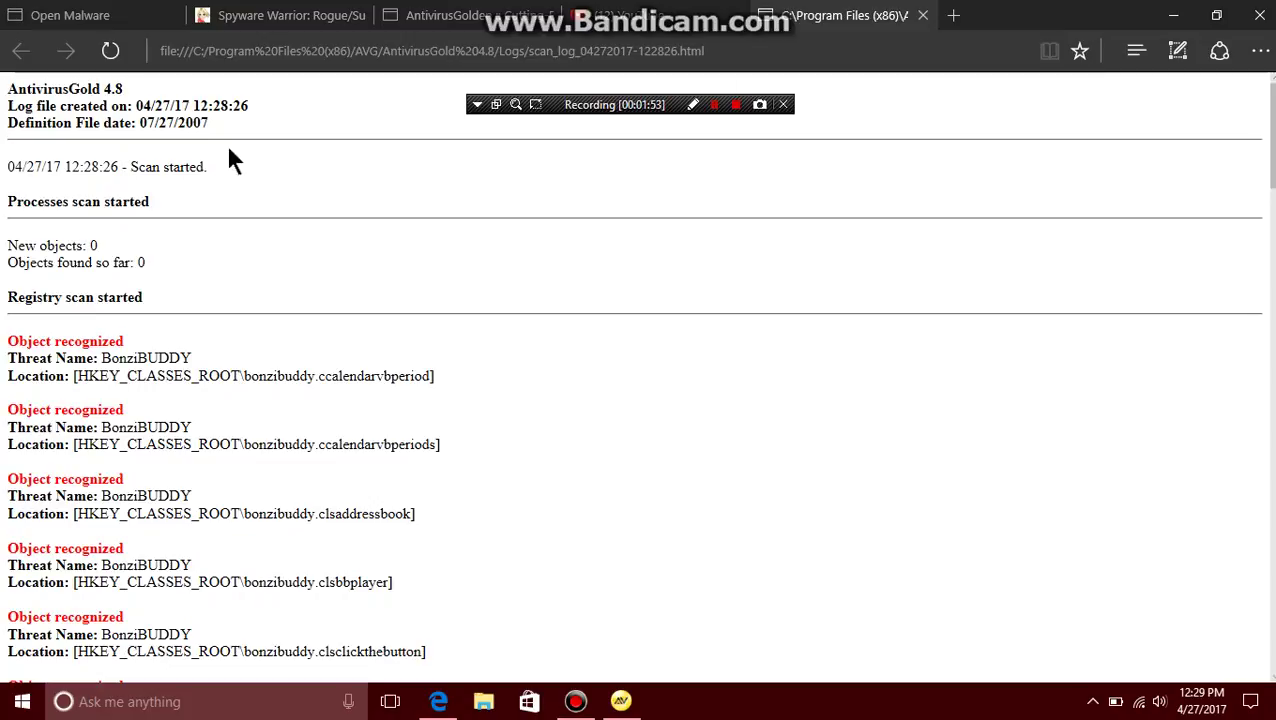
scroll(275, 157, down, 5)
scroll(188, 330, down, 5)
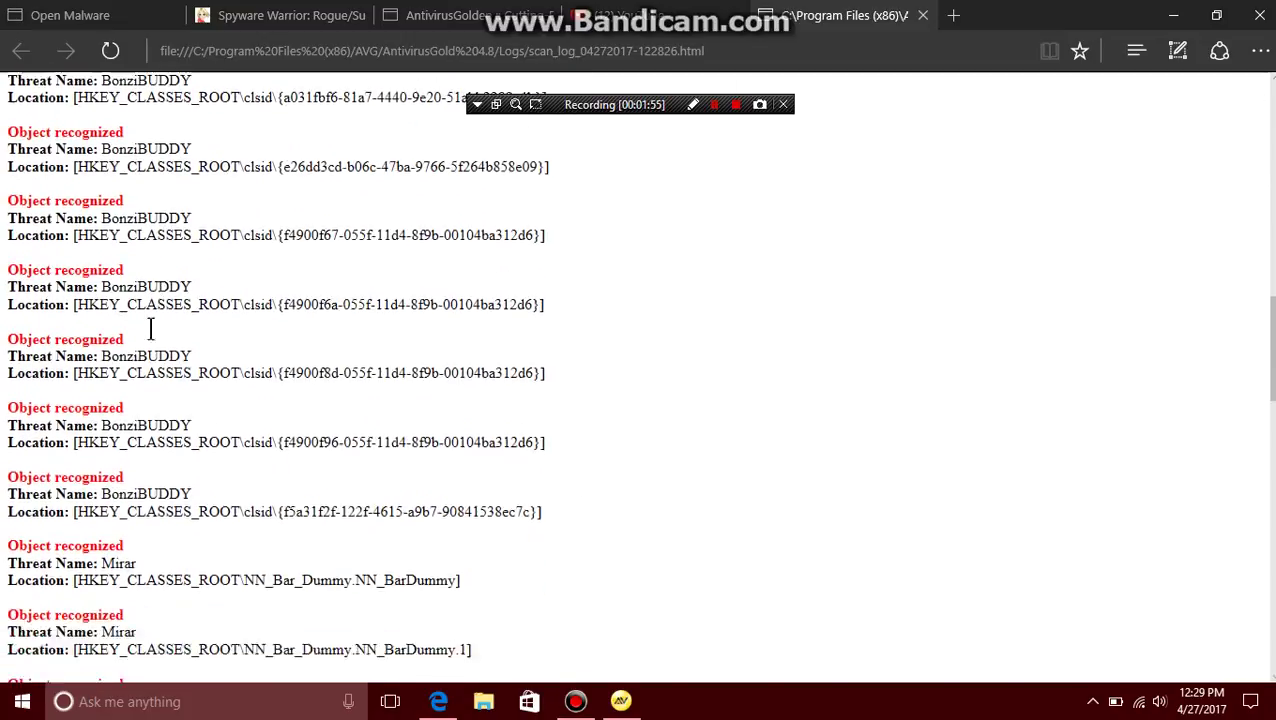
scroll(150, 328, up, 8)
scroll(151, 328, up, 3)
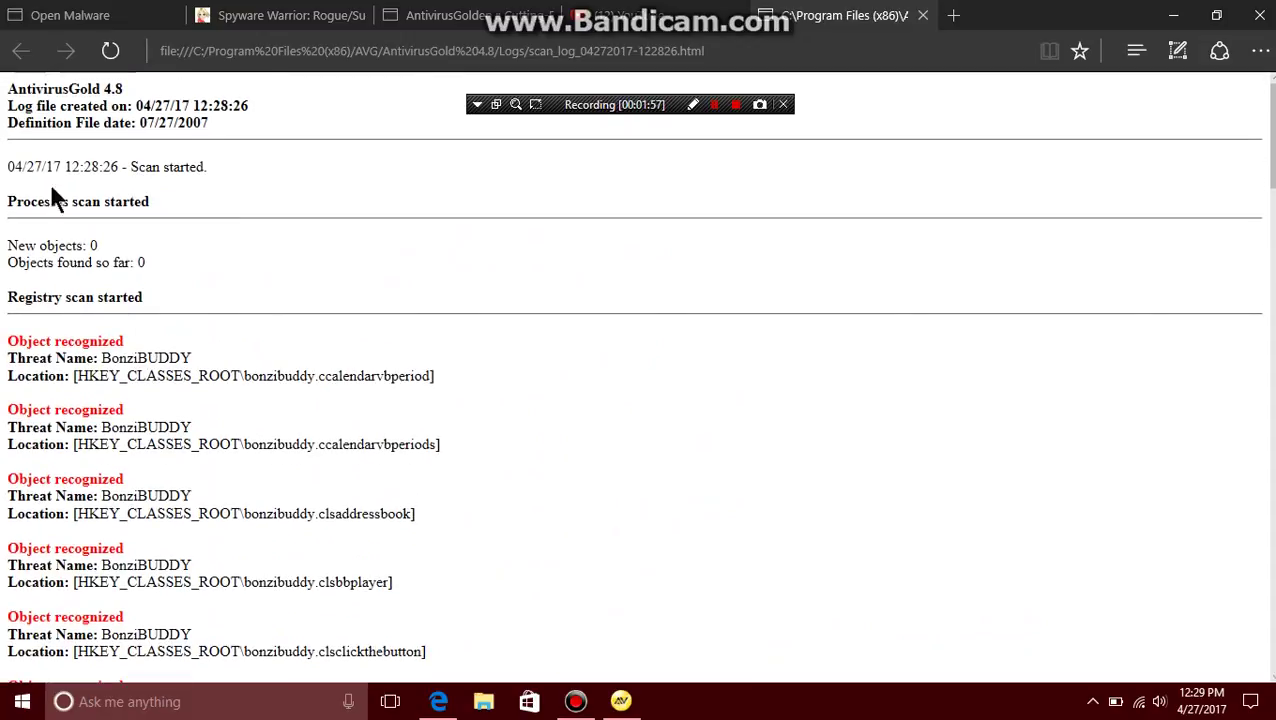
scroll(20, 114, down, 1)
scroll(180, 561, down, 3)
scroll(214, 352, down, 4)
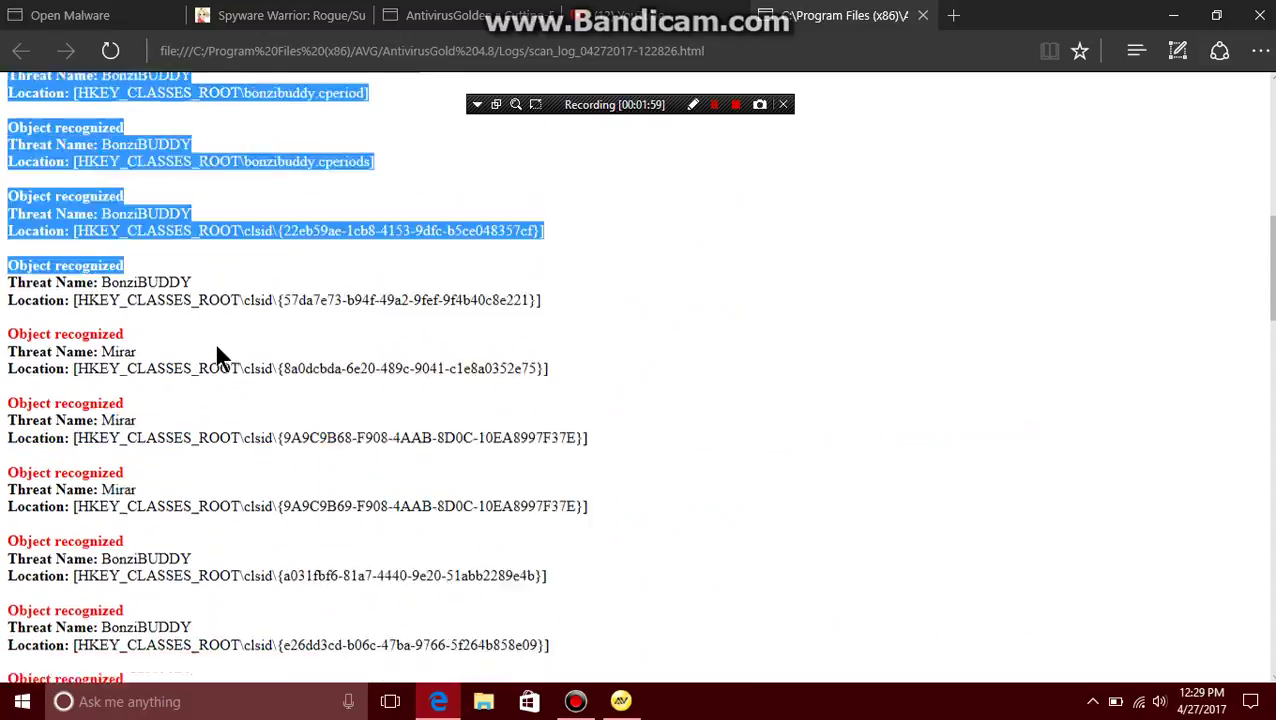
scroll(240, 358, down, 2)
scroll(237, 348, down, 4)
scroll(236, 350, down, 4)
scroll(235, 350, down, 4)
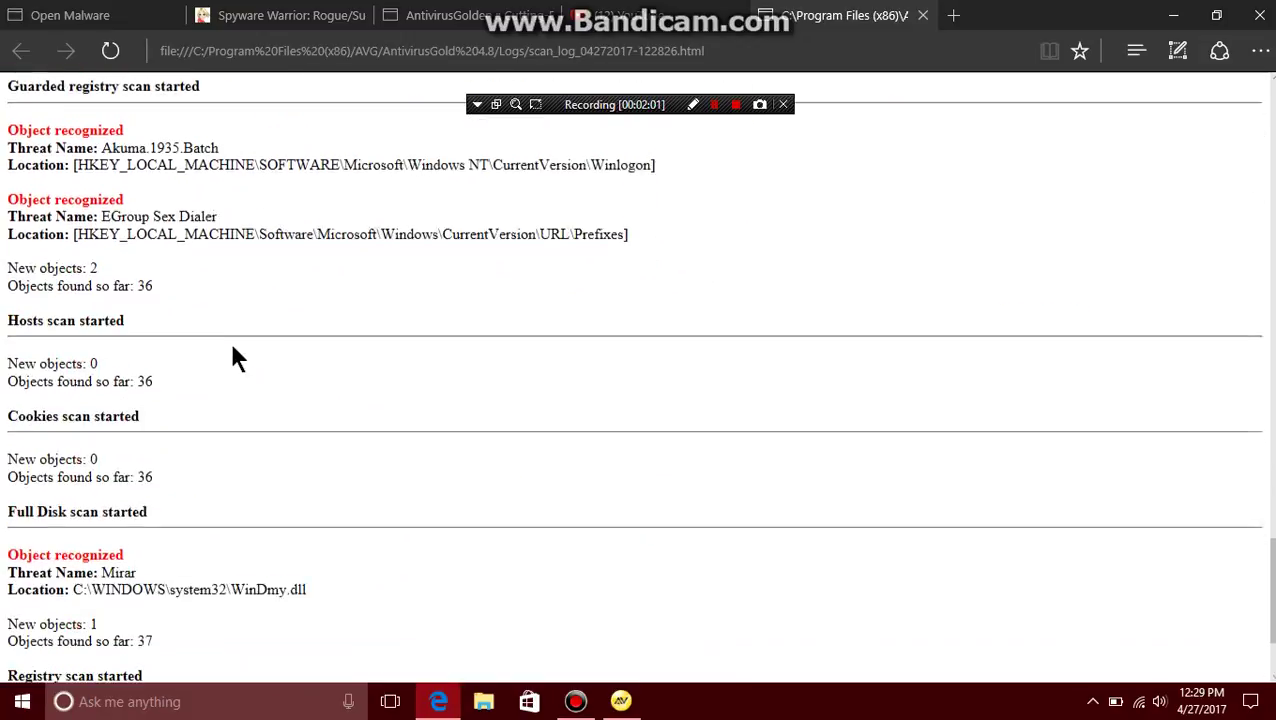
scroll(233, 347, down, 2)
scroll(236, 358, down, 1)
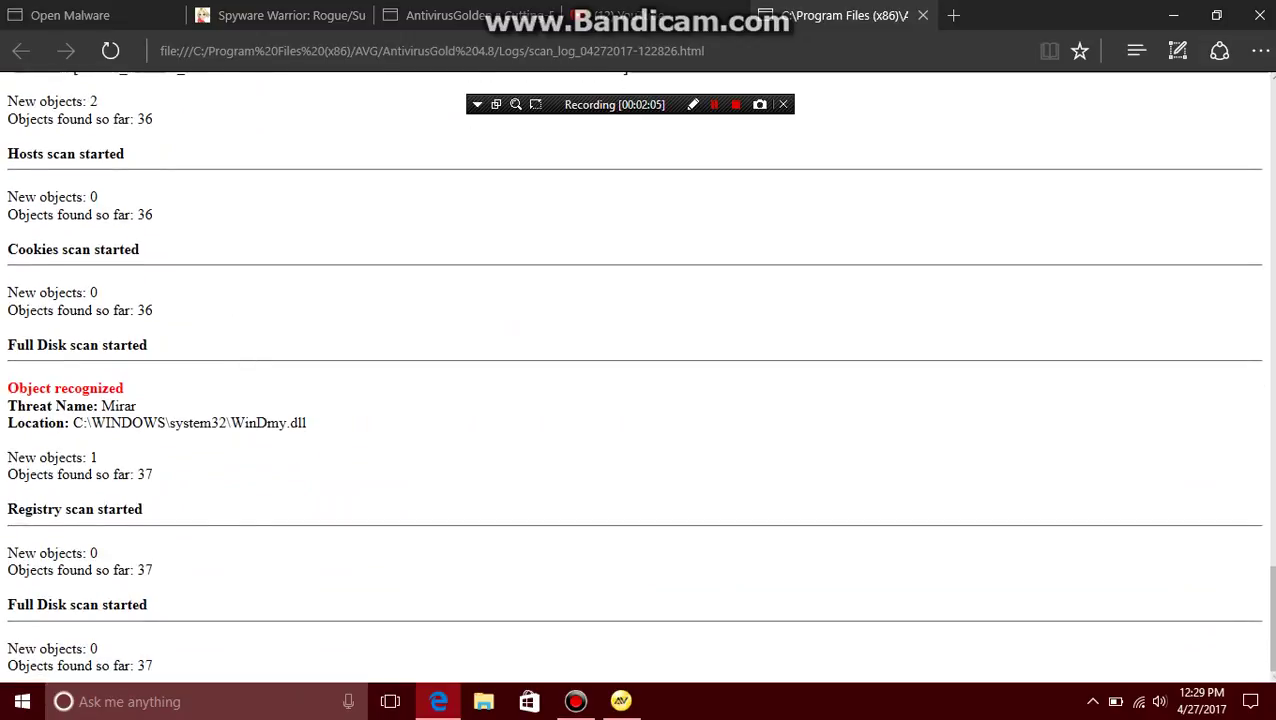
scroll(640, 380, up, 20)
click(1173, 15)
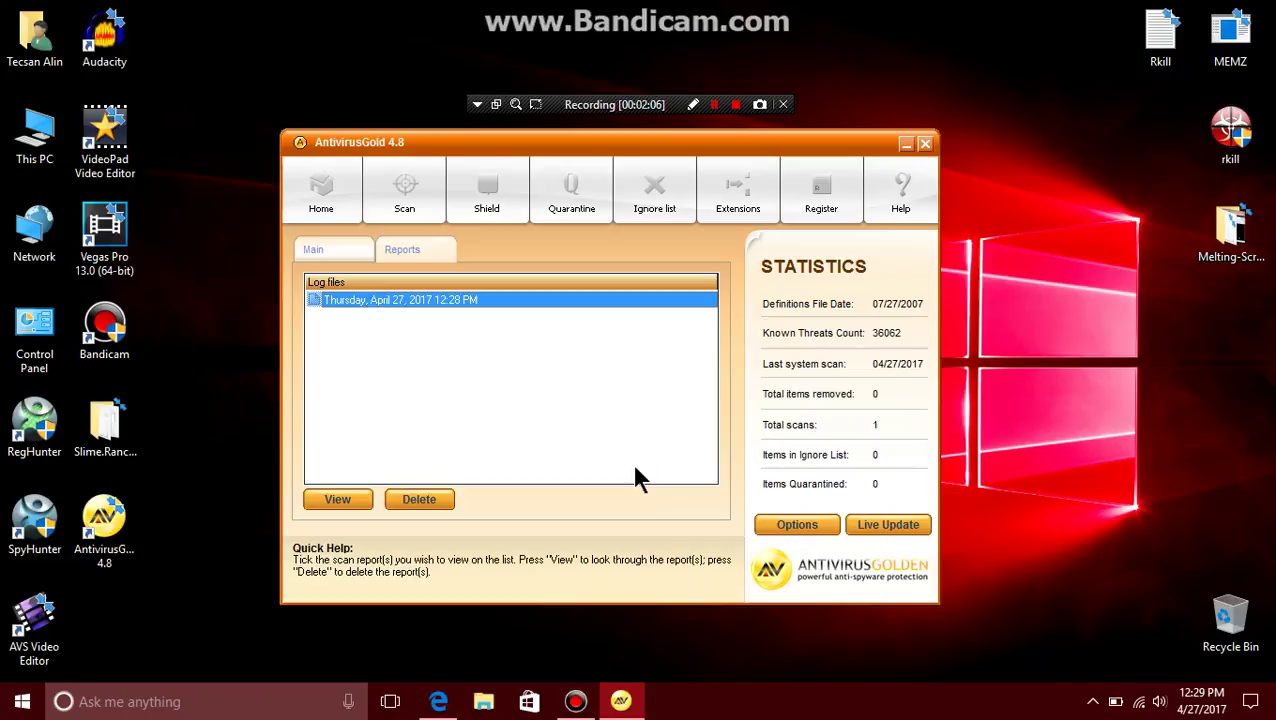
key(super+r)
text(i)
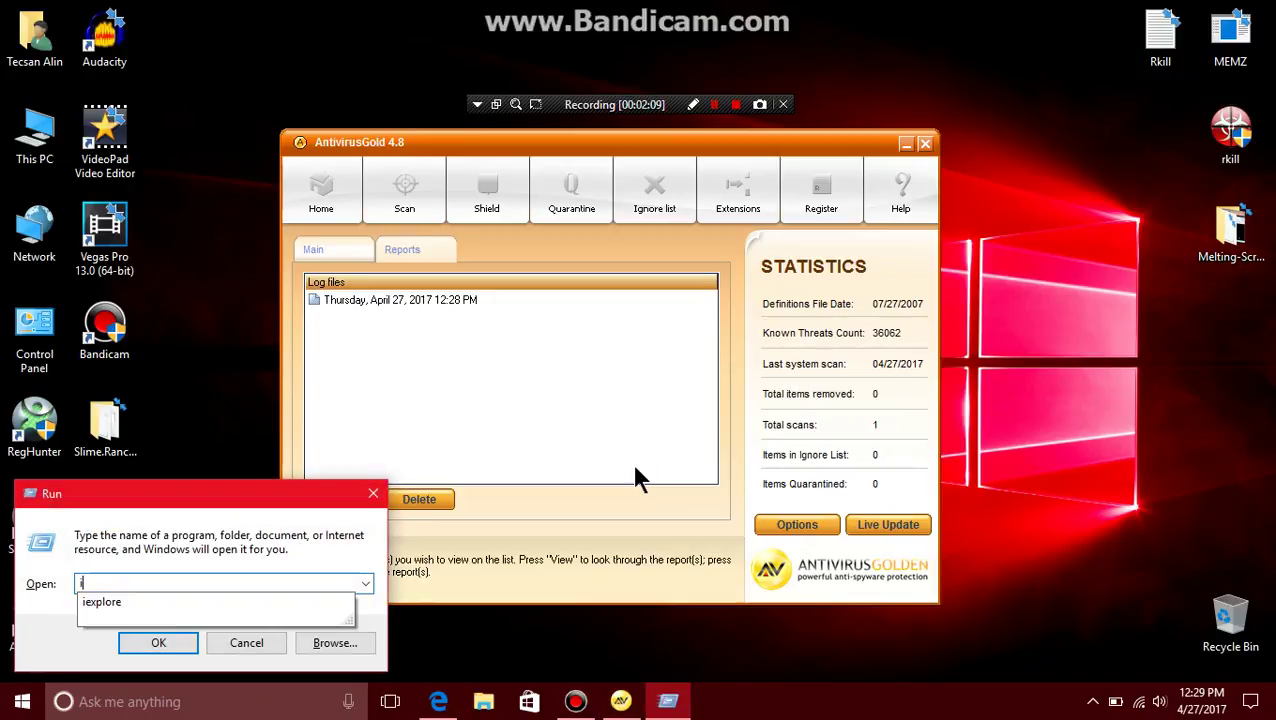
key(Return)
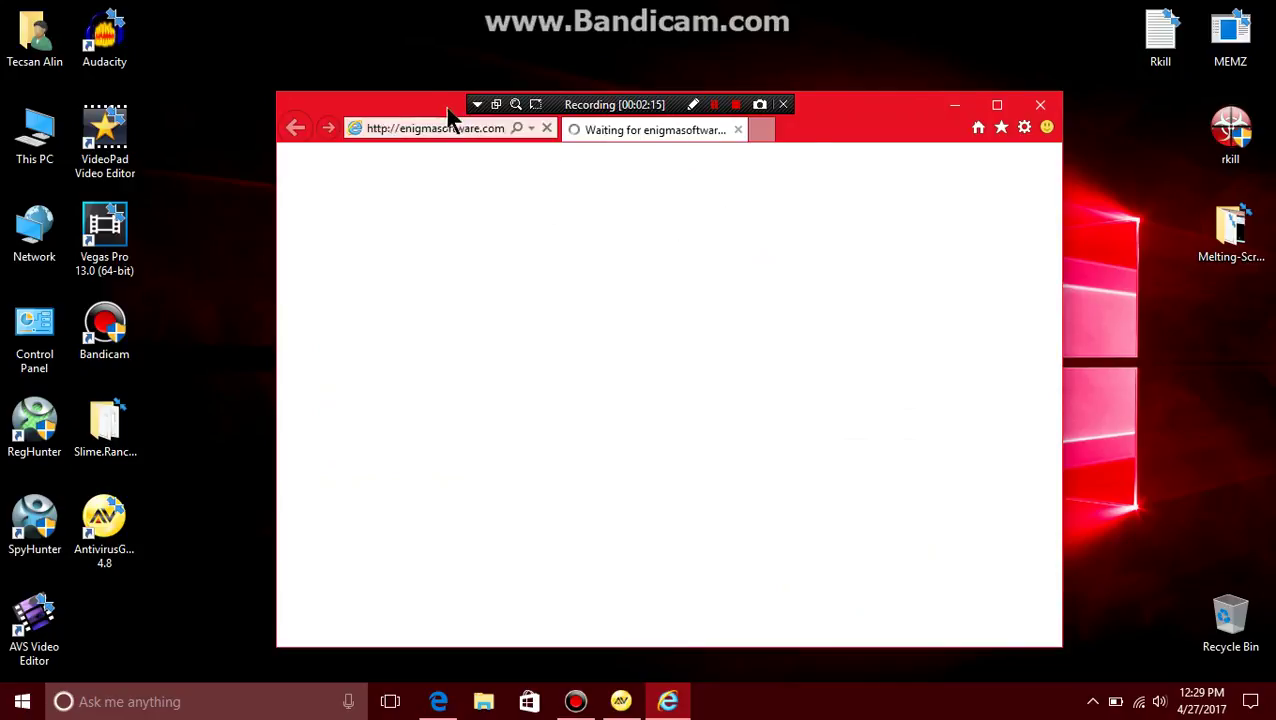
drag(330, 110, 198, 110)
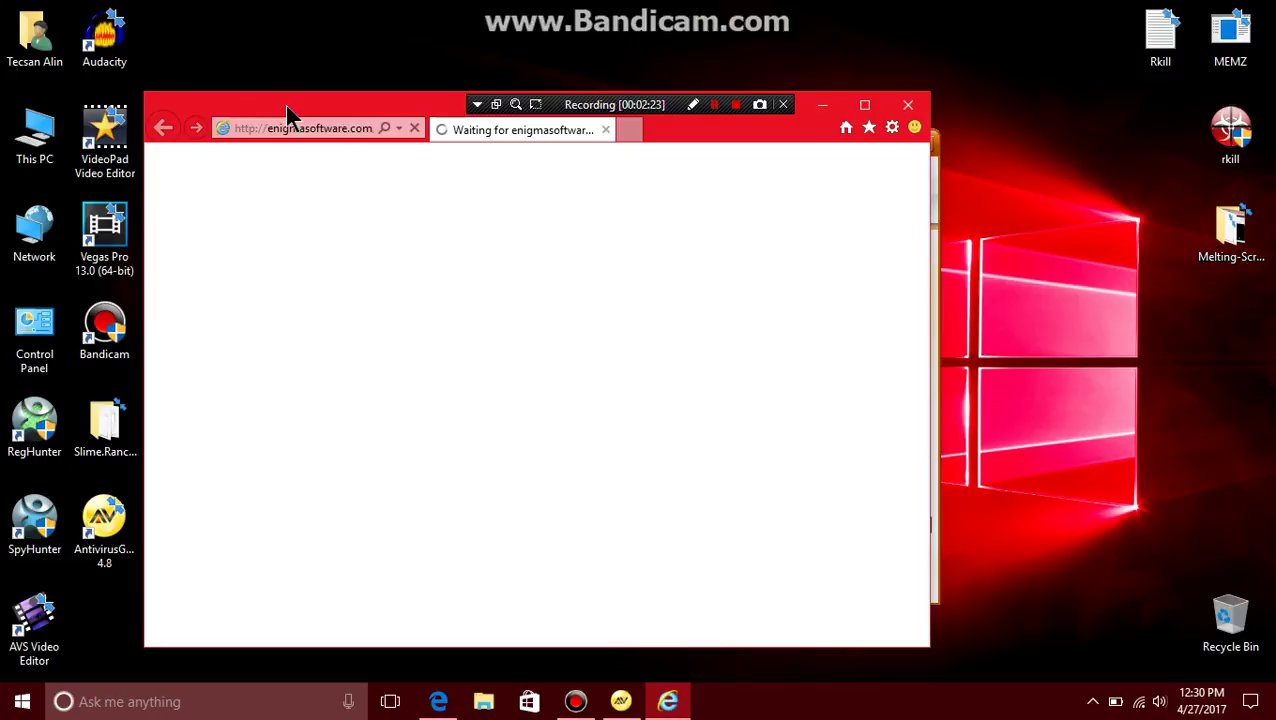
click(892, 128)
click(745, 262)
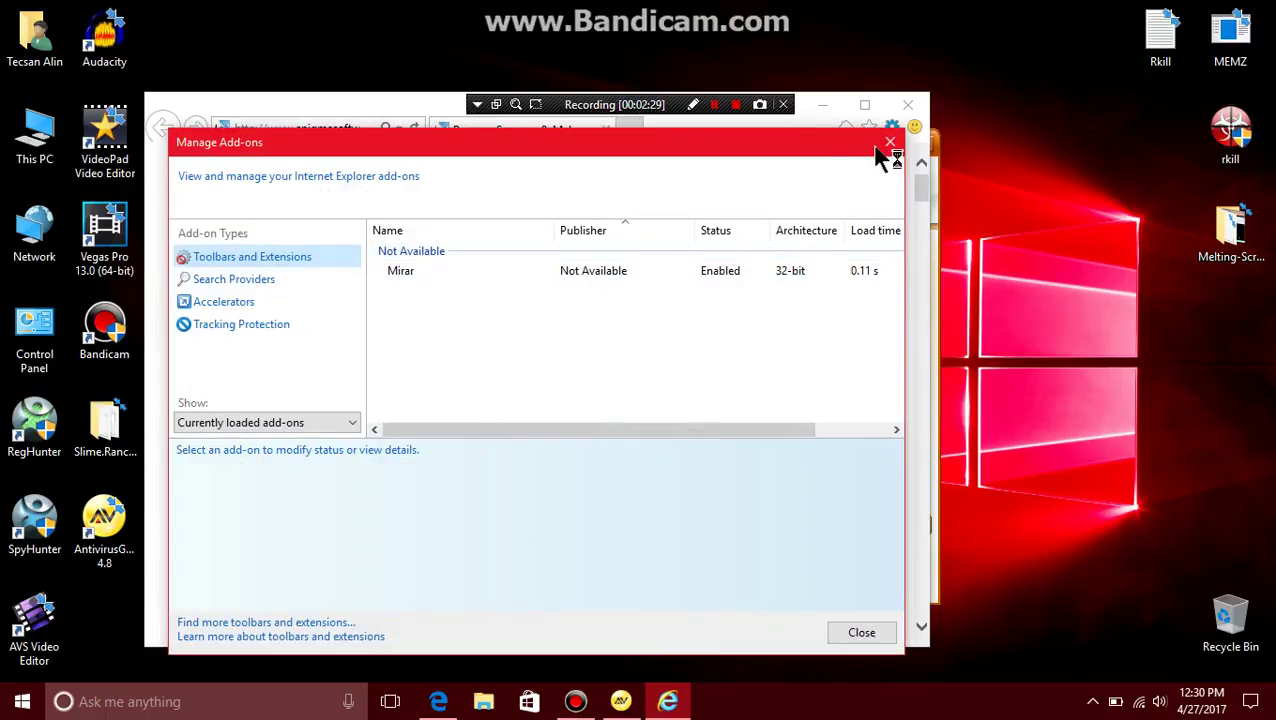
- Close Internet Explorer, then view the Shield section and the Scanner and General options
click(890, 148)
click(908, 104)
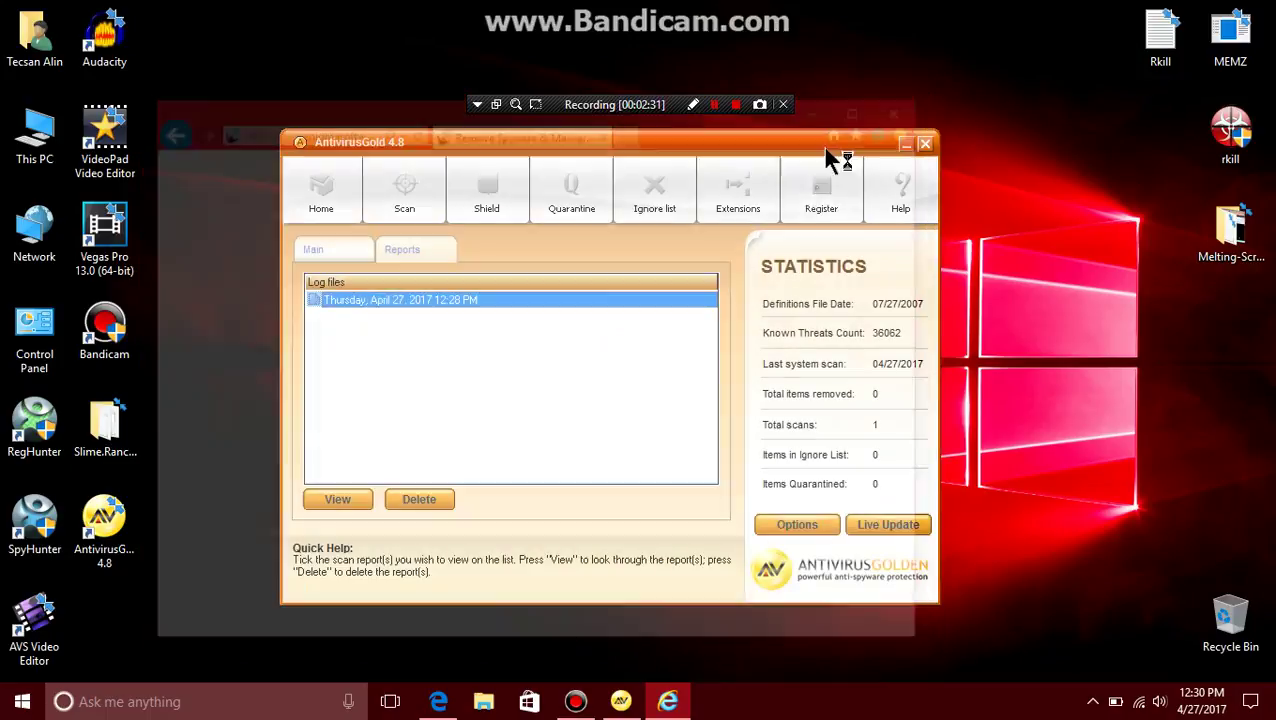
click(488, 205)
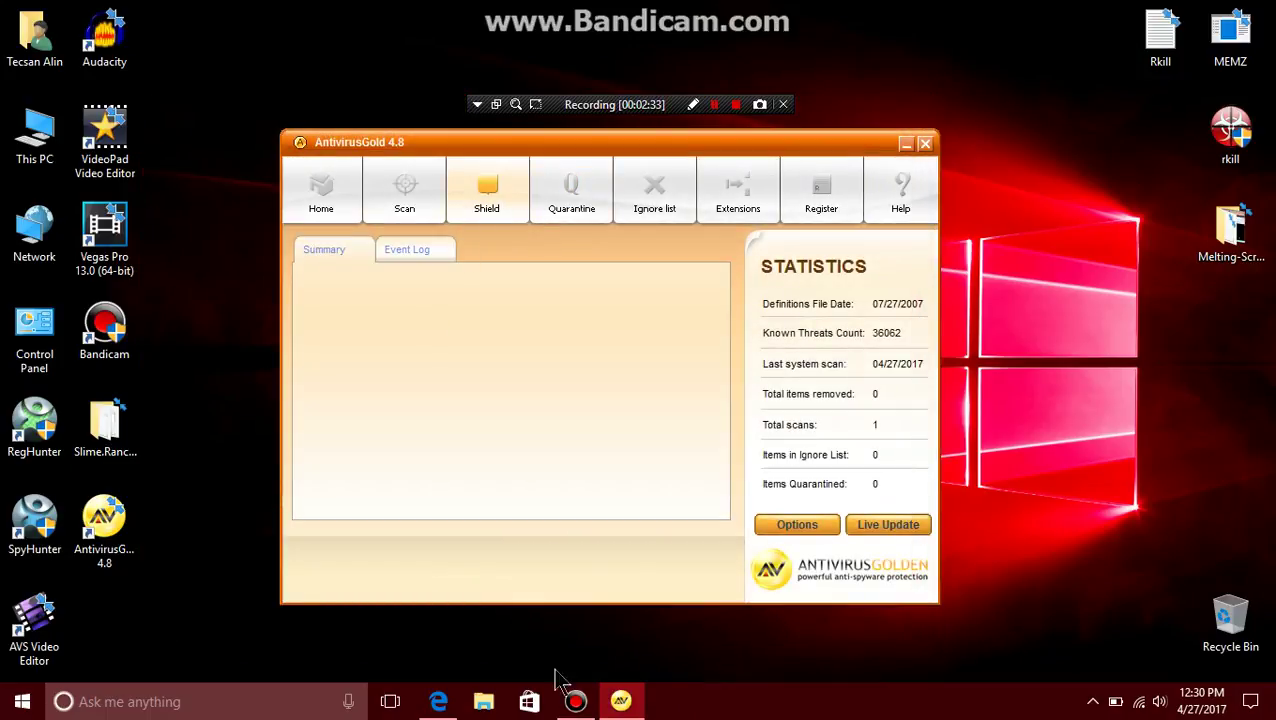
click(807, 522)
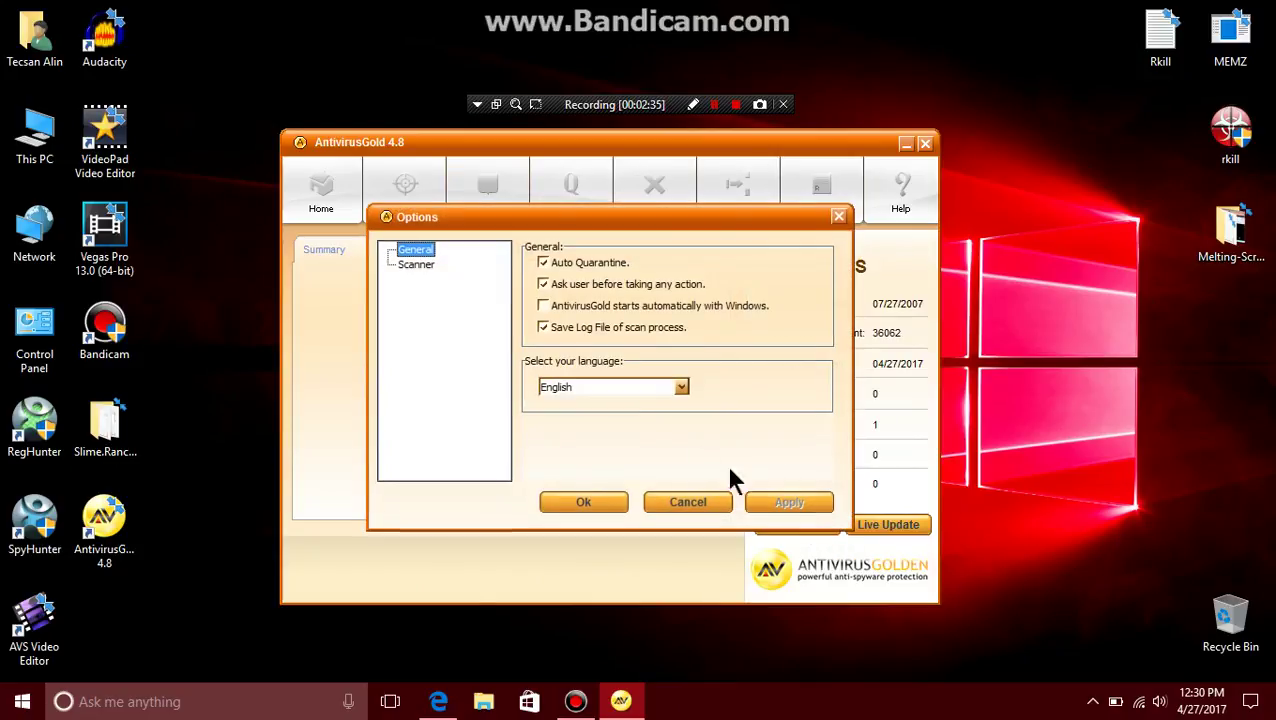
click(416, 266)
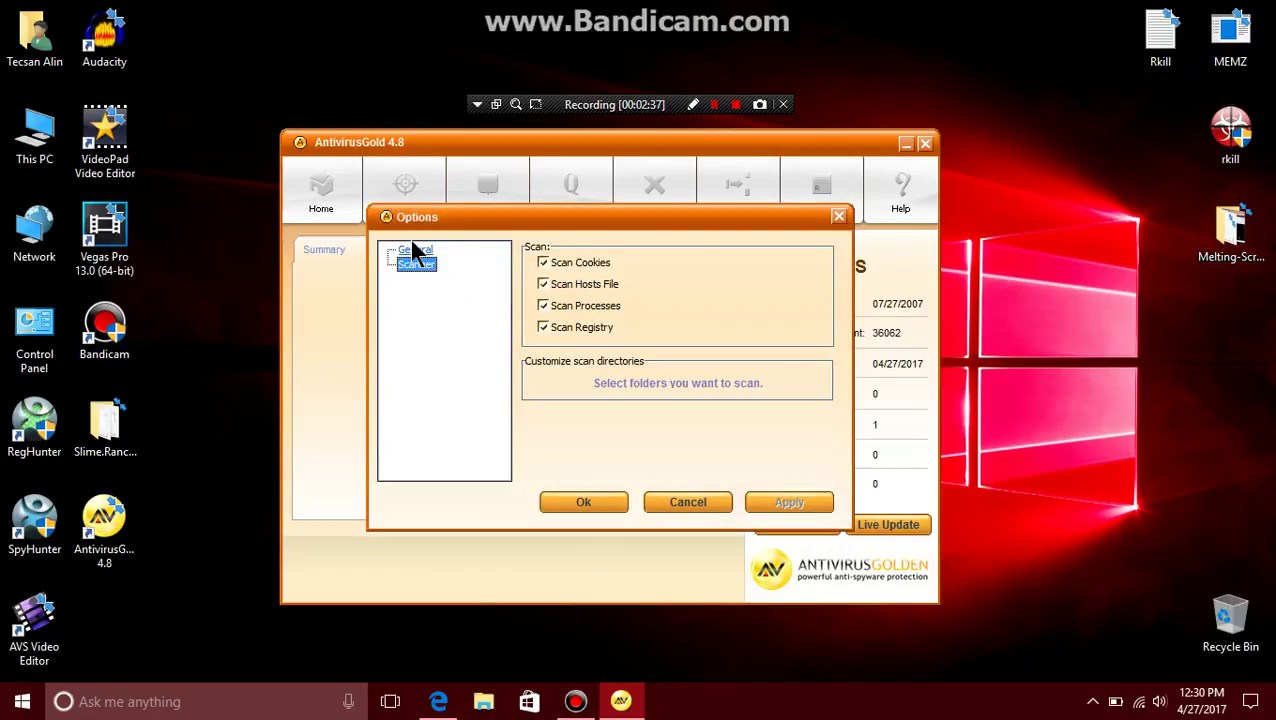
click(414, 251)
click(682, 503)
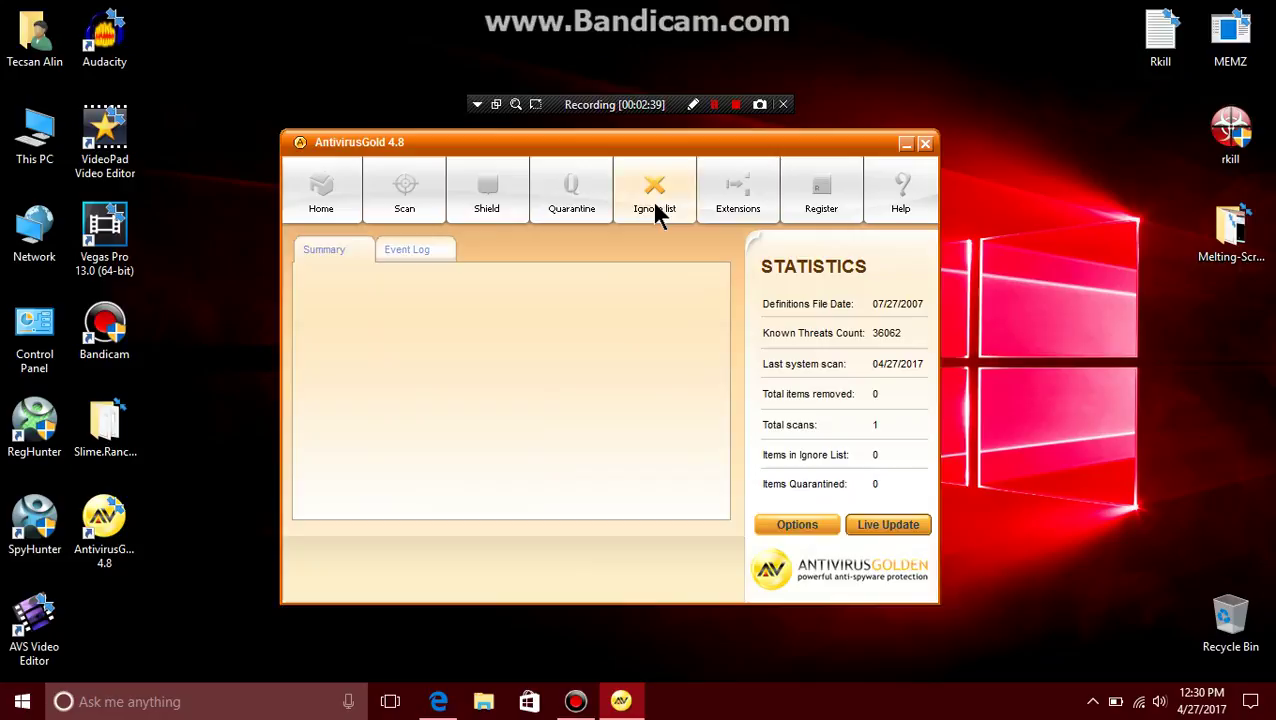
- Tour Ignore list, Quarantine, Extensions, Registration and Help, then return Home and close AntivirusGold
click(658, 210)
click(588, 188)
click(752, 180)
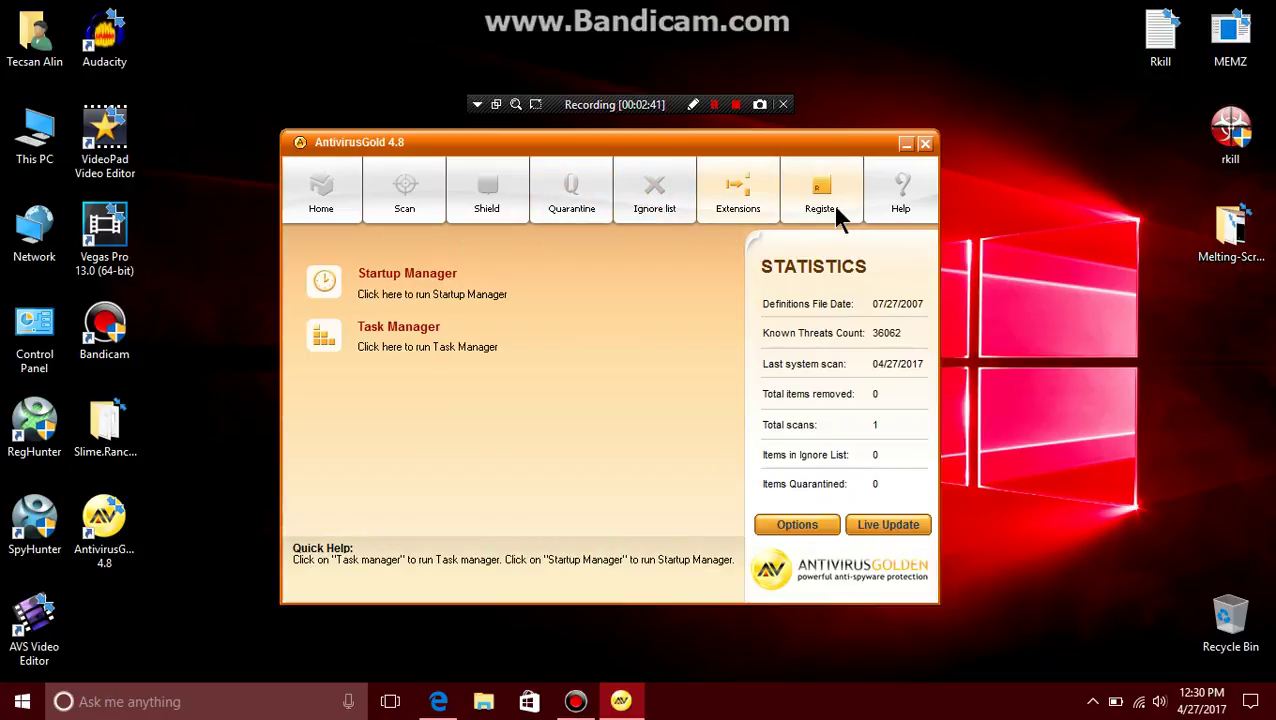
click(831, 202)
click(757, 494)
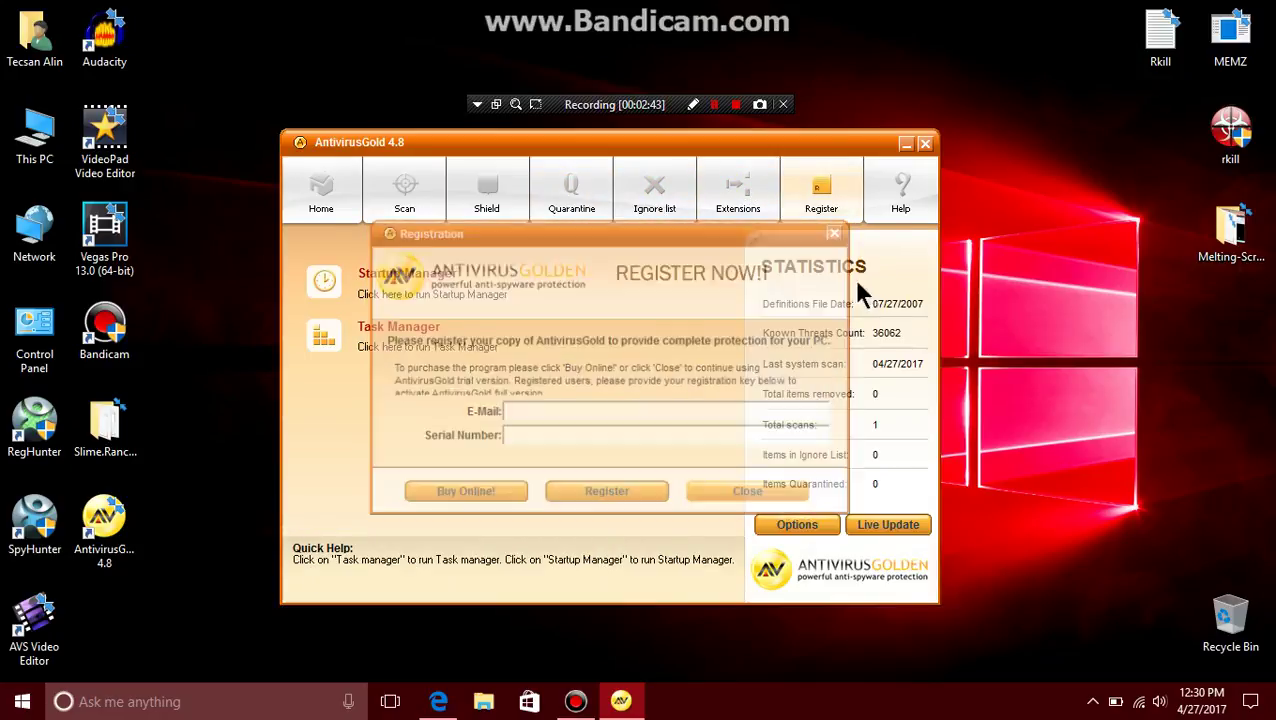
click(899, 189)
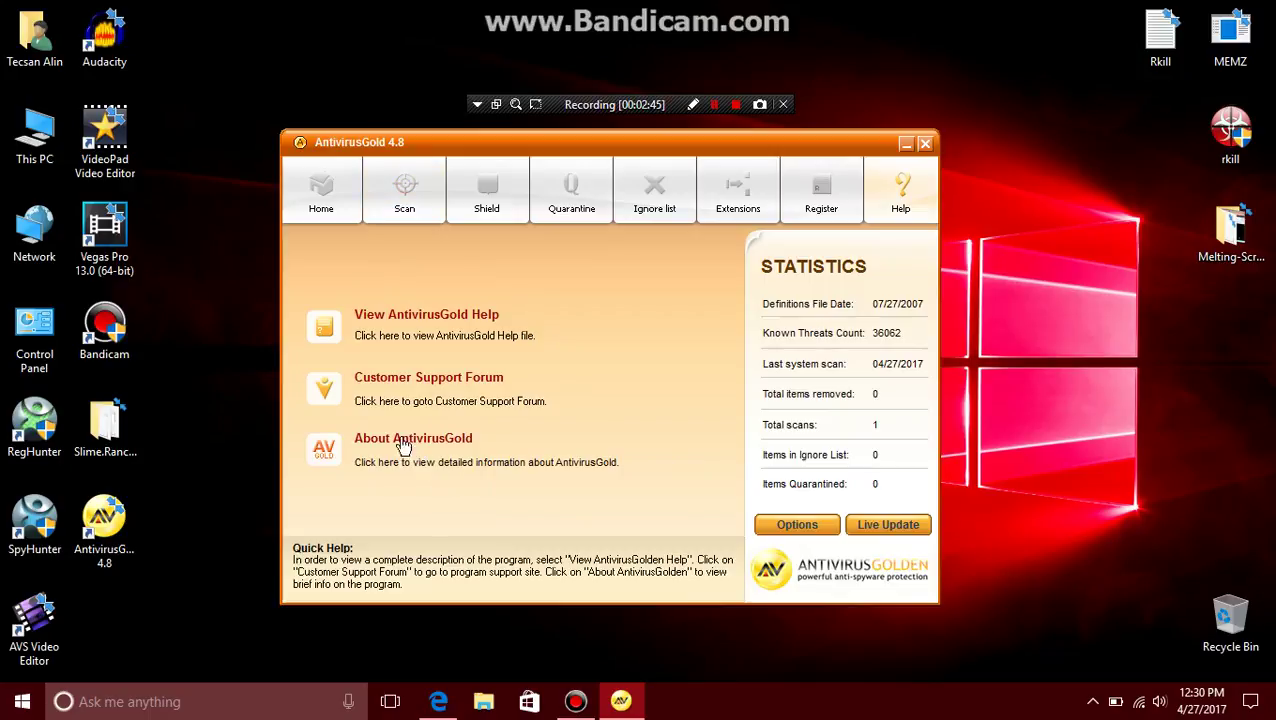
click(322, 190)
drag(354, 145, 307, 180)
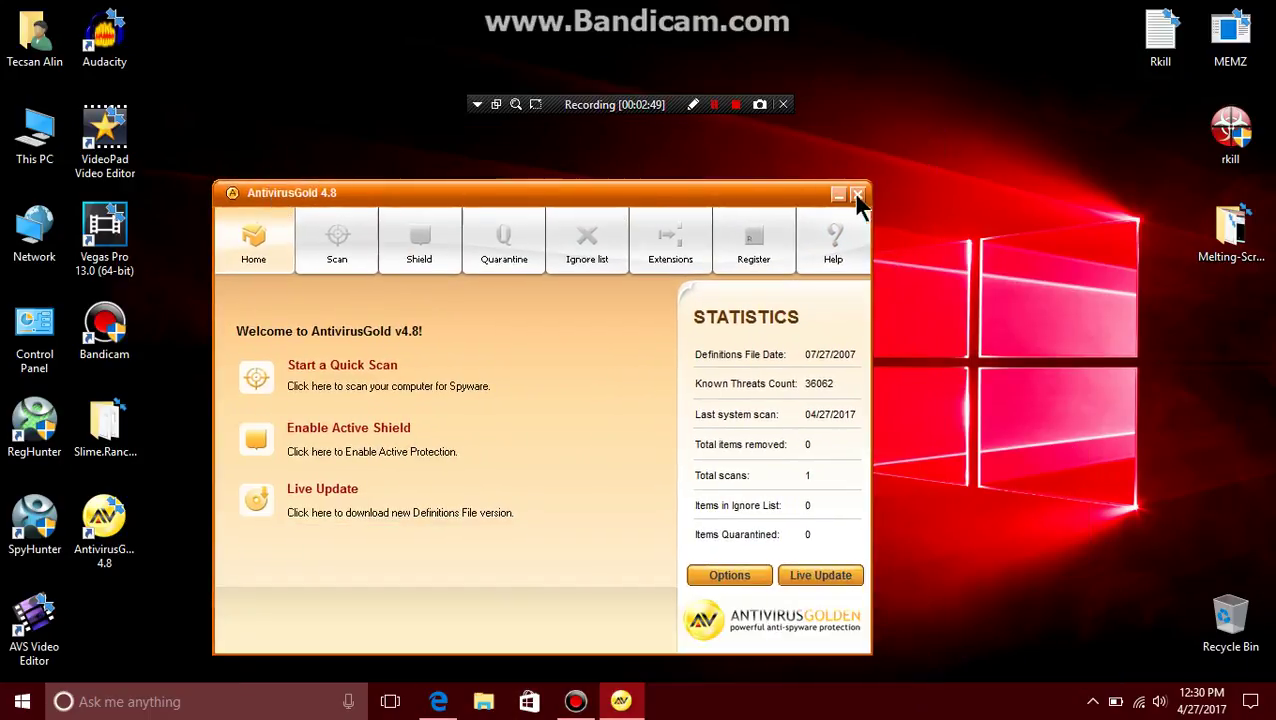
click(857, 195)
- Open the desktop shortcut's install folder via Properties and run the uninst uninstaller
right_click(130, 525)
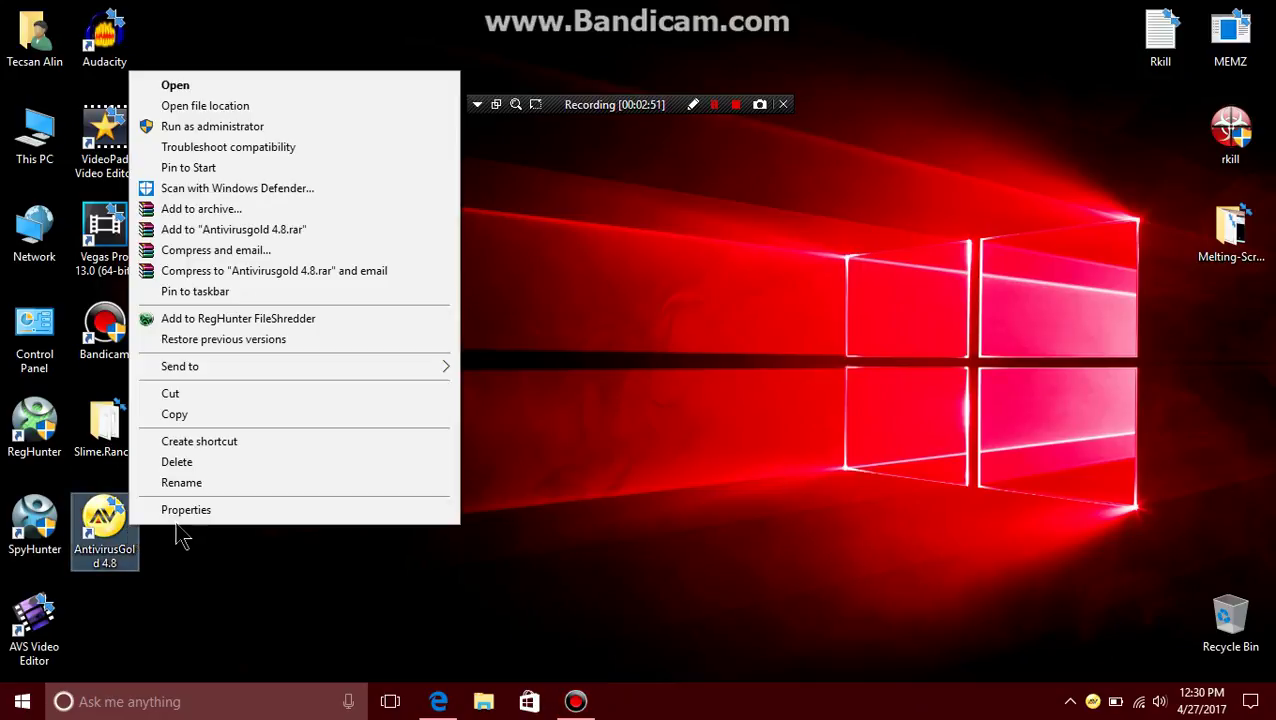
click(180, 510)
click(224, 519)
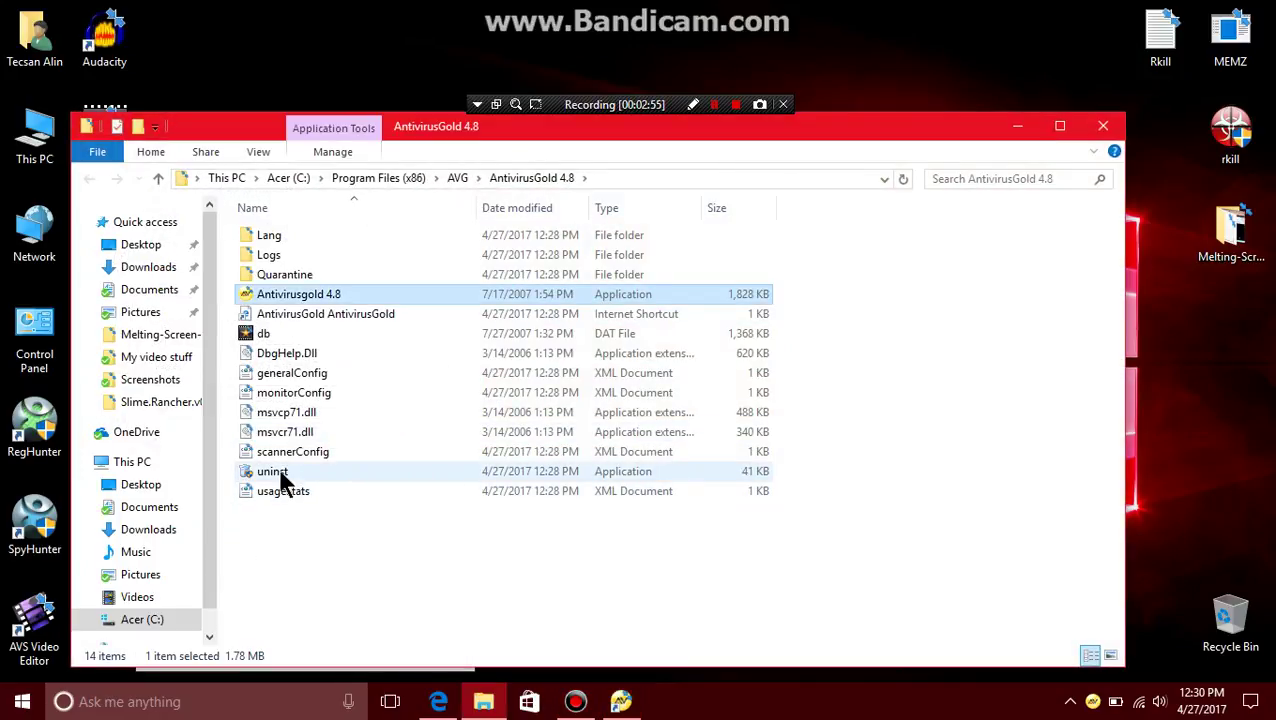
click(280, 474)
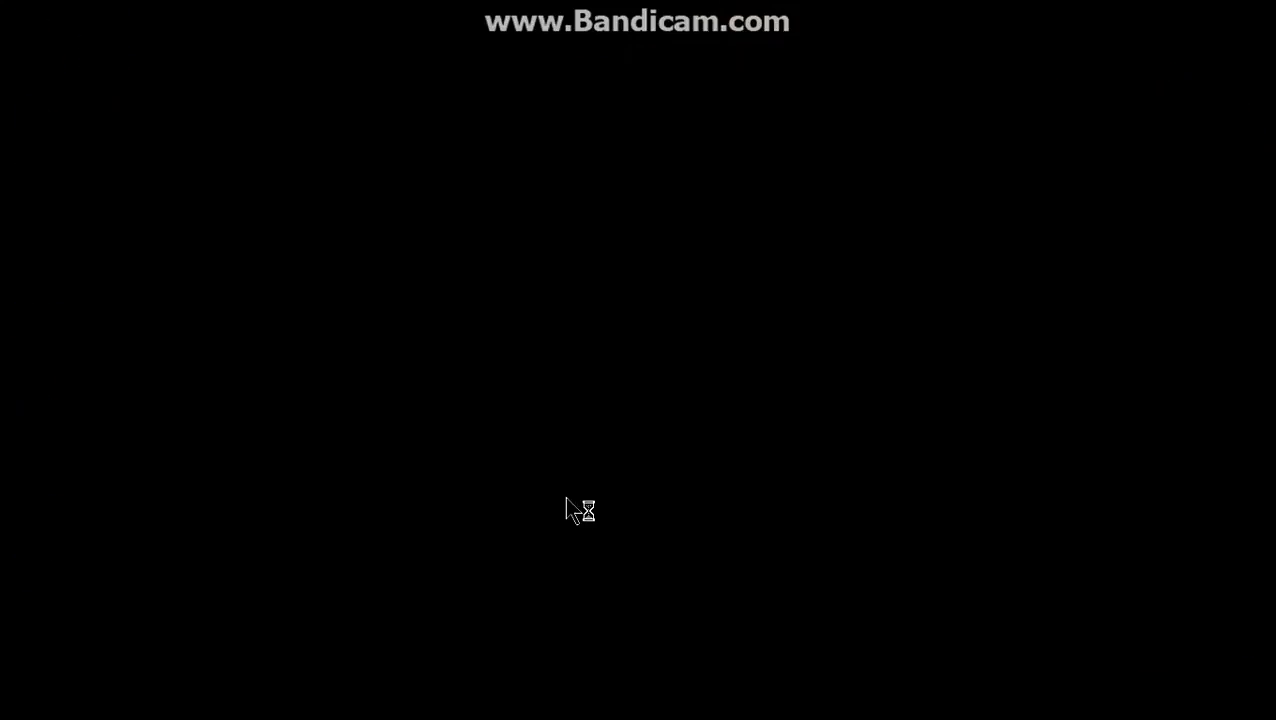
click(564, 495)
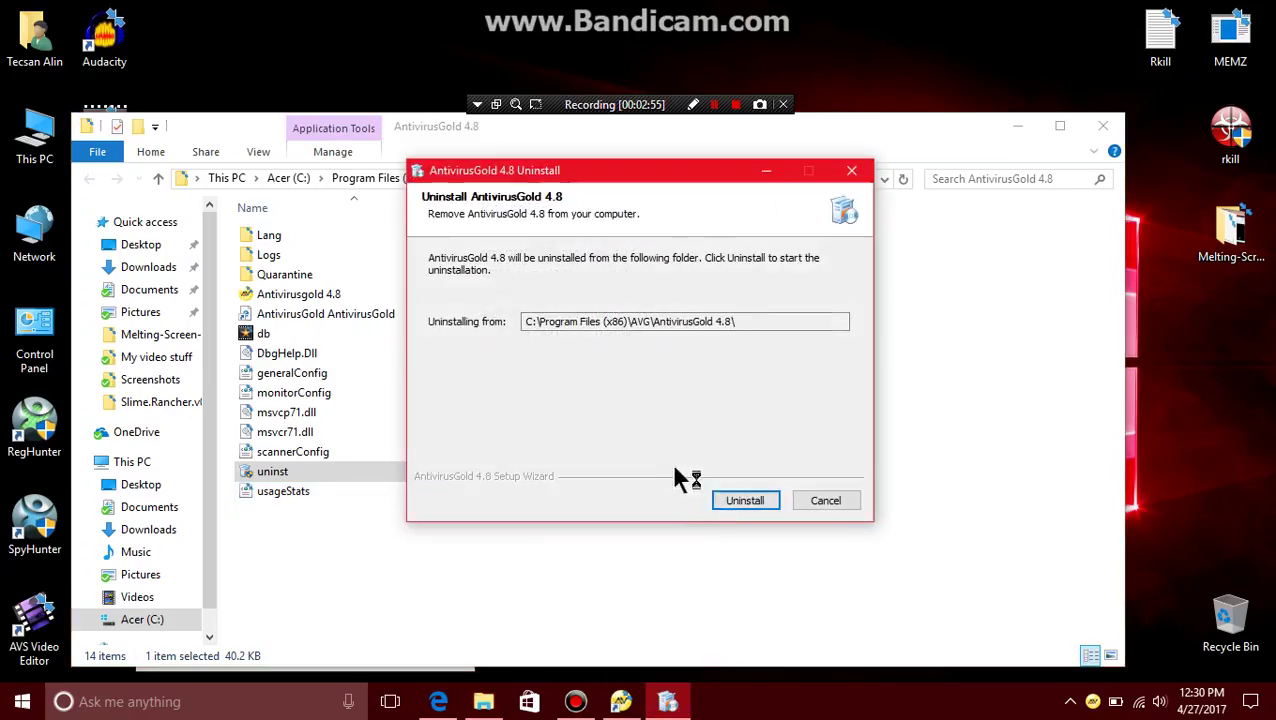
click(735, 502)
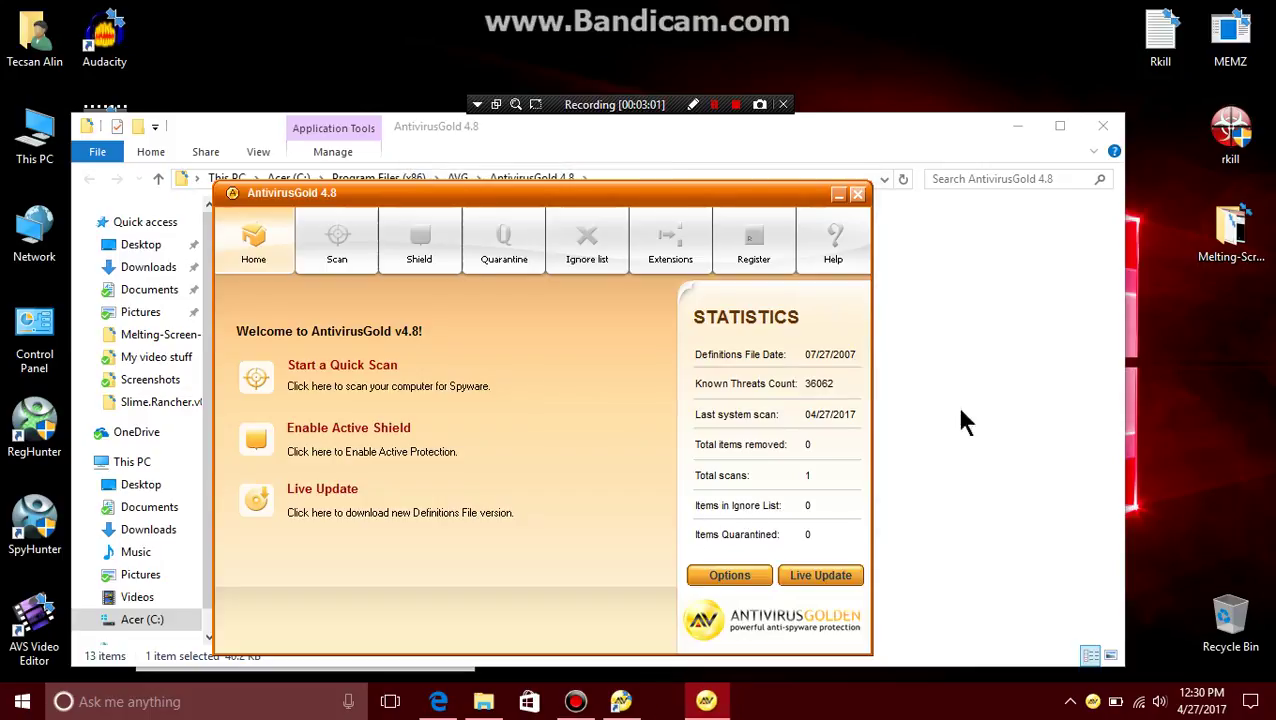
- Close the install folder and the reopened AntivirusGold window, leaving the desktop
click(1106, 127)
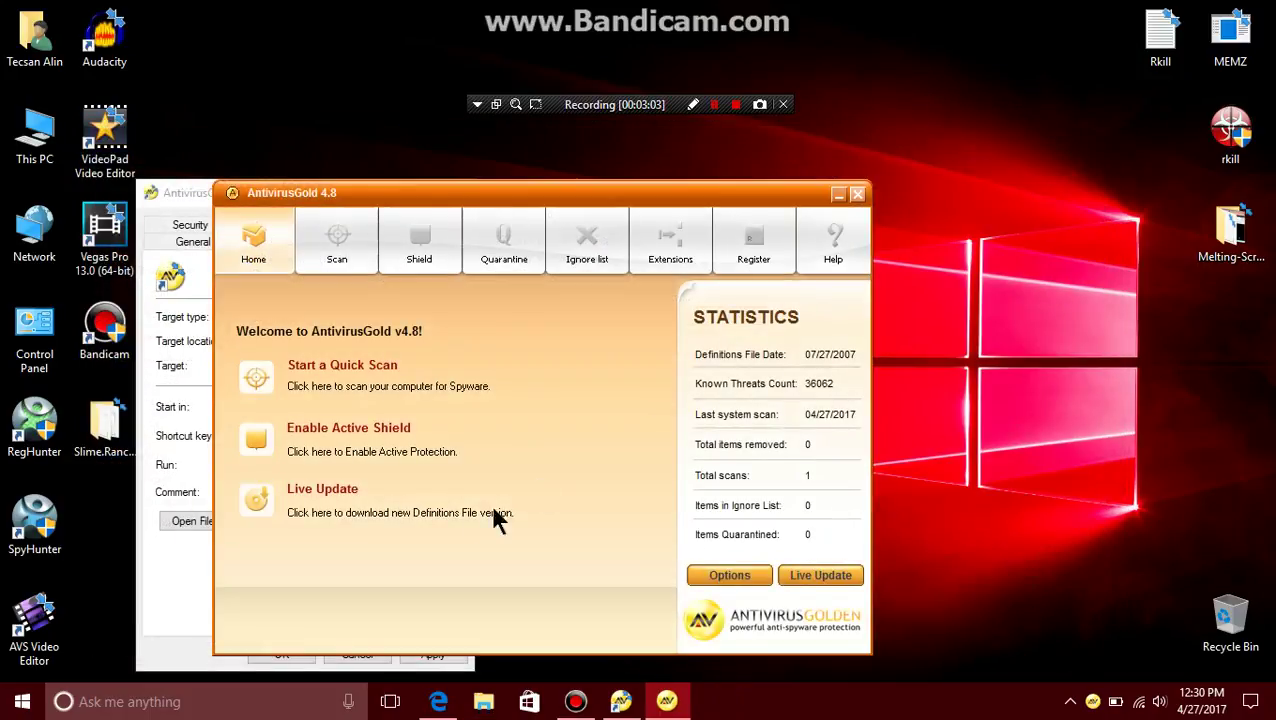
click(193, 587)
click(358, 656)
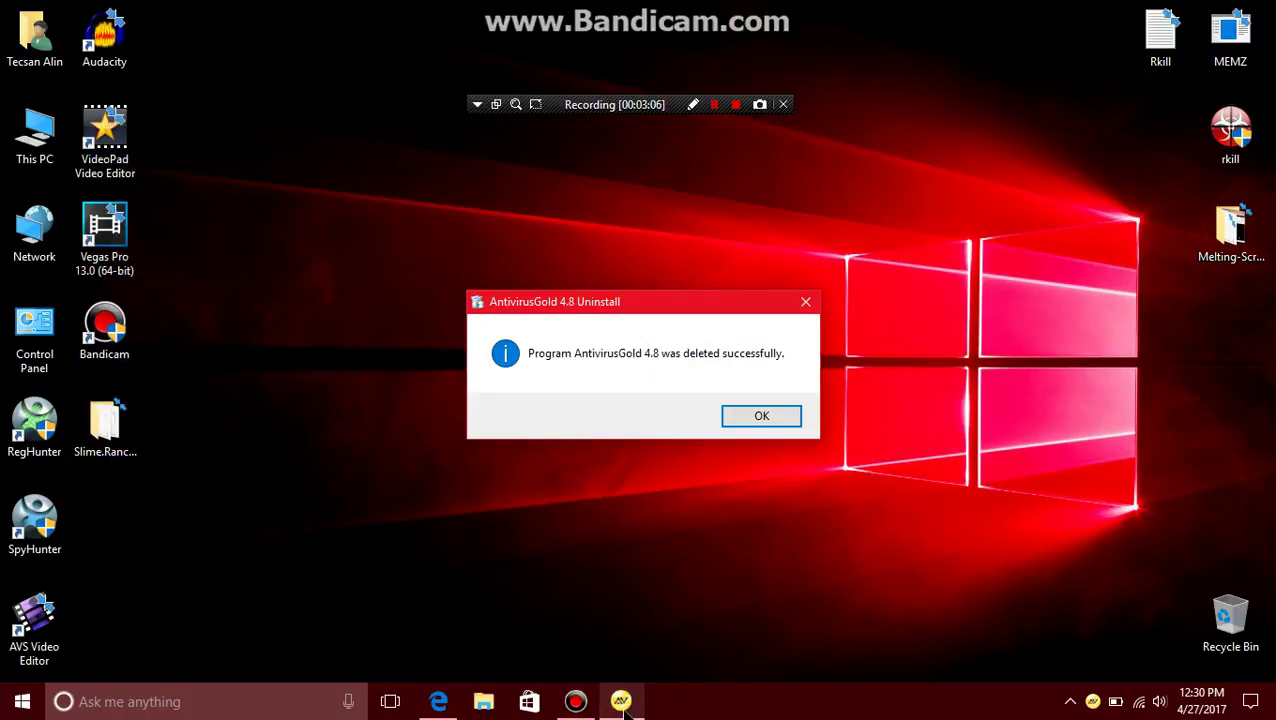
click(621, 702)
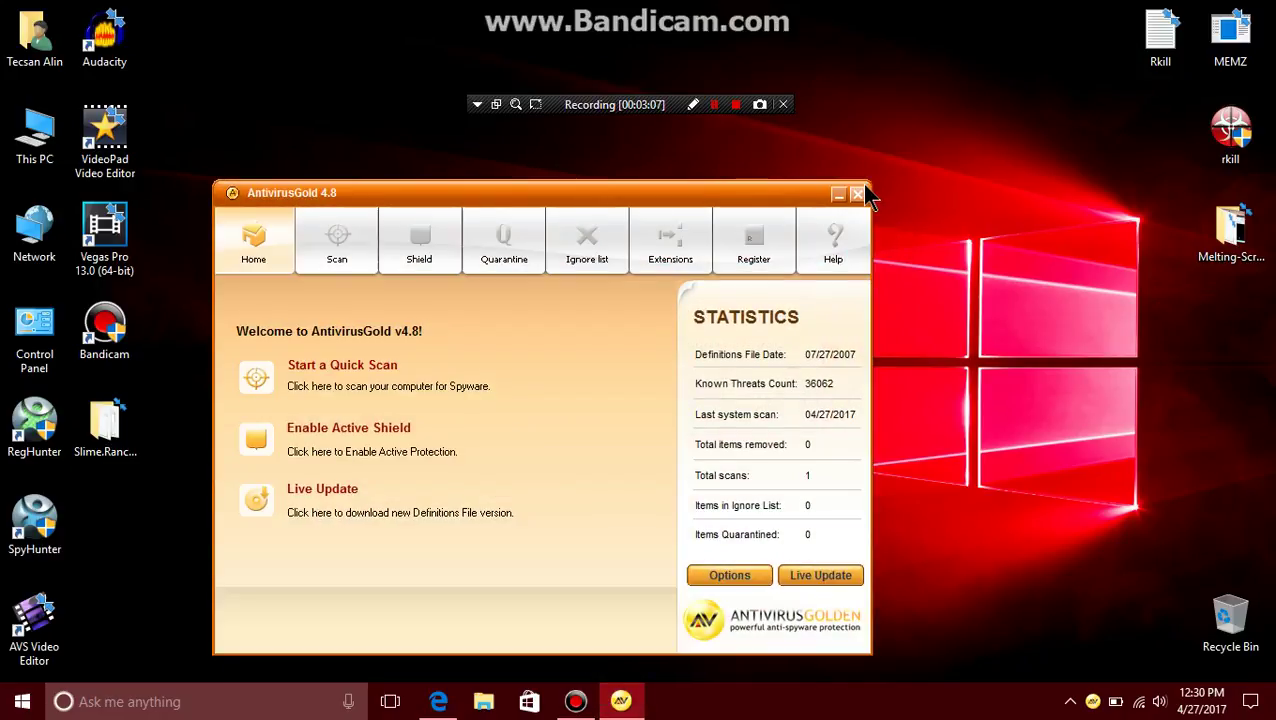
click(856, 194)
- Browse This PC > Acer (C:) > Program Files (x86) and peek into AntiSpyware\Settings
click(766, 421)
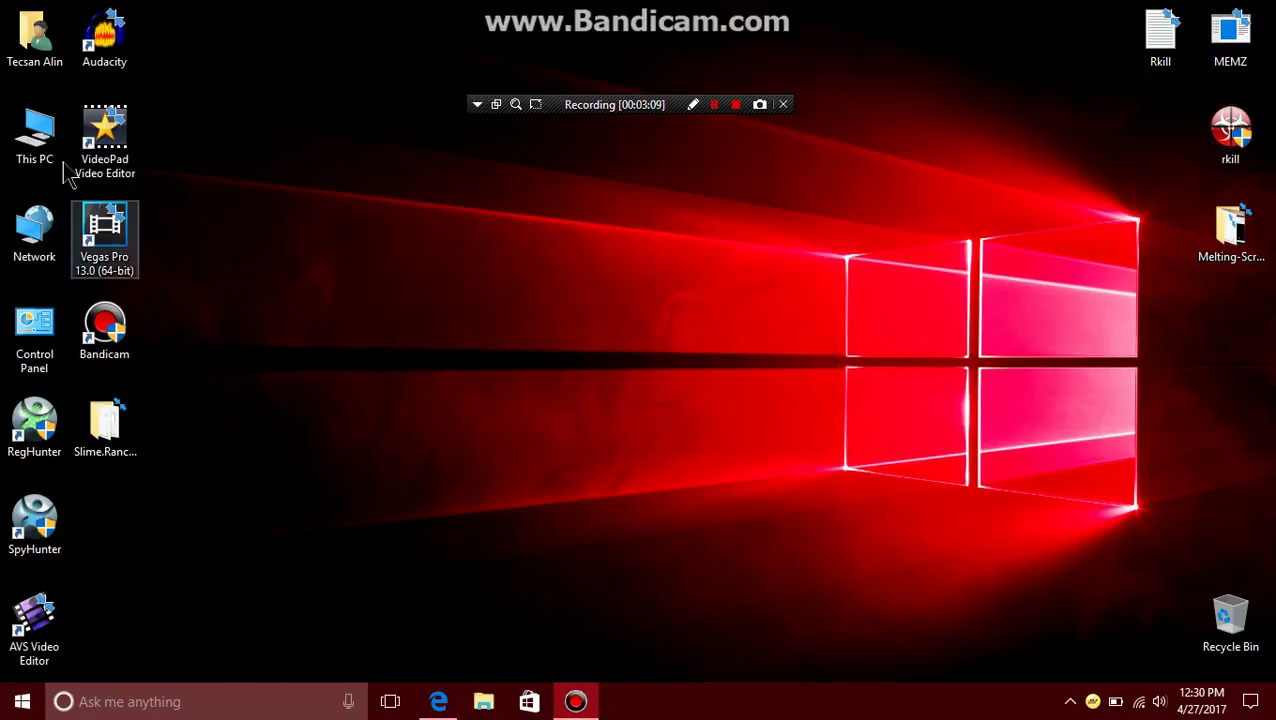
double_click(40, 130)
click(357, 398)
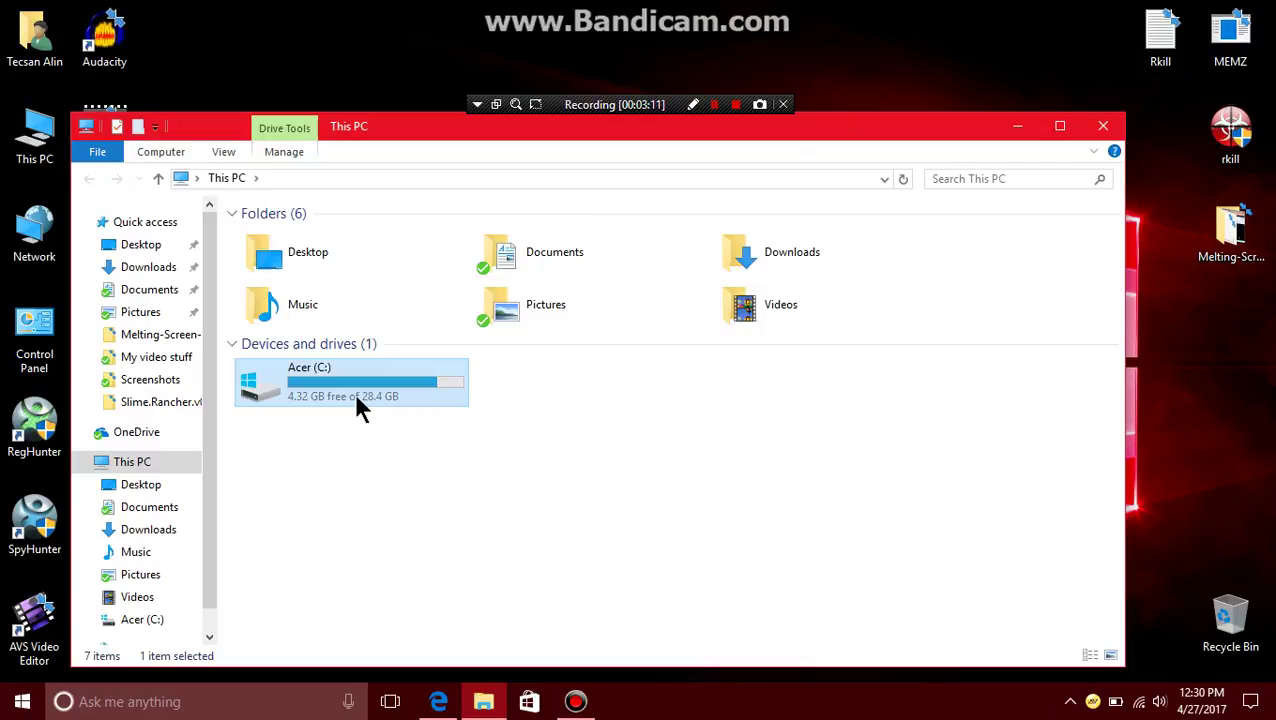
double_click(357, 397)
double_click(313, 354)
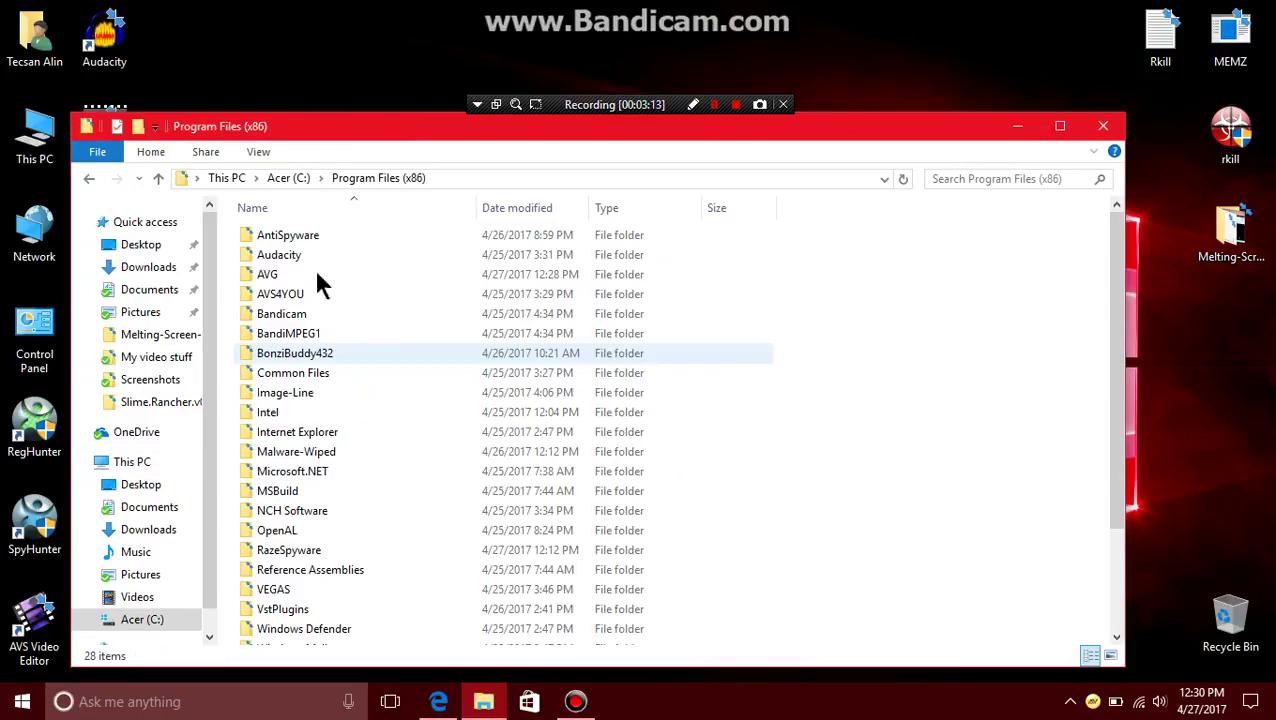
double_click(300, 236)
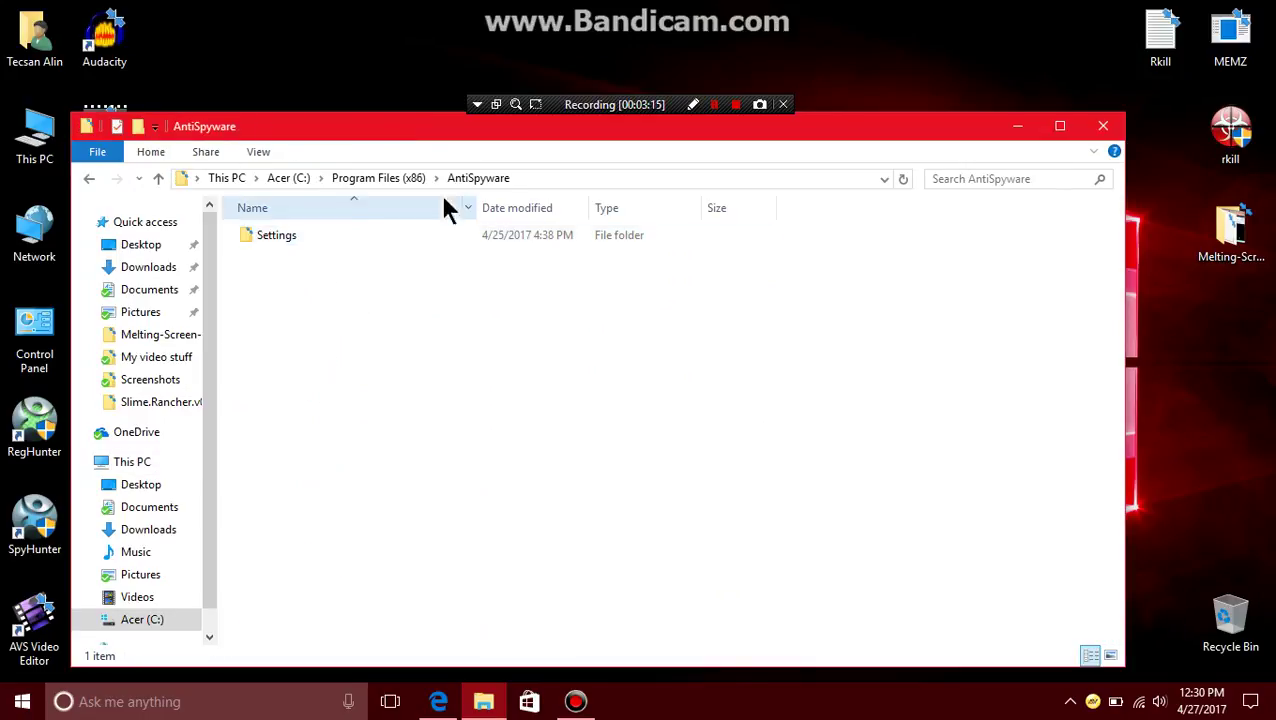
double_click(360, 236)
click(389, 178)
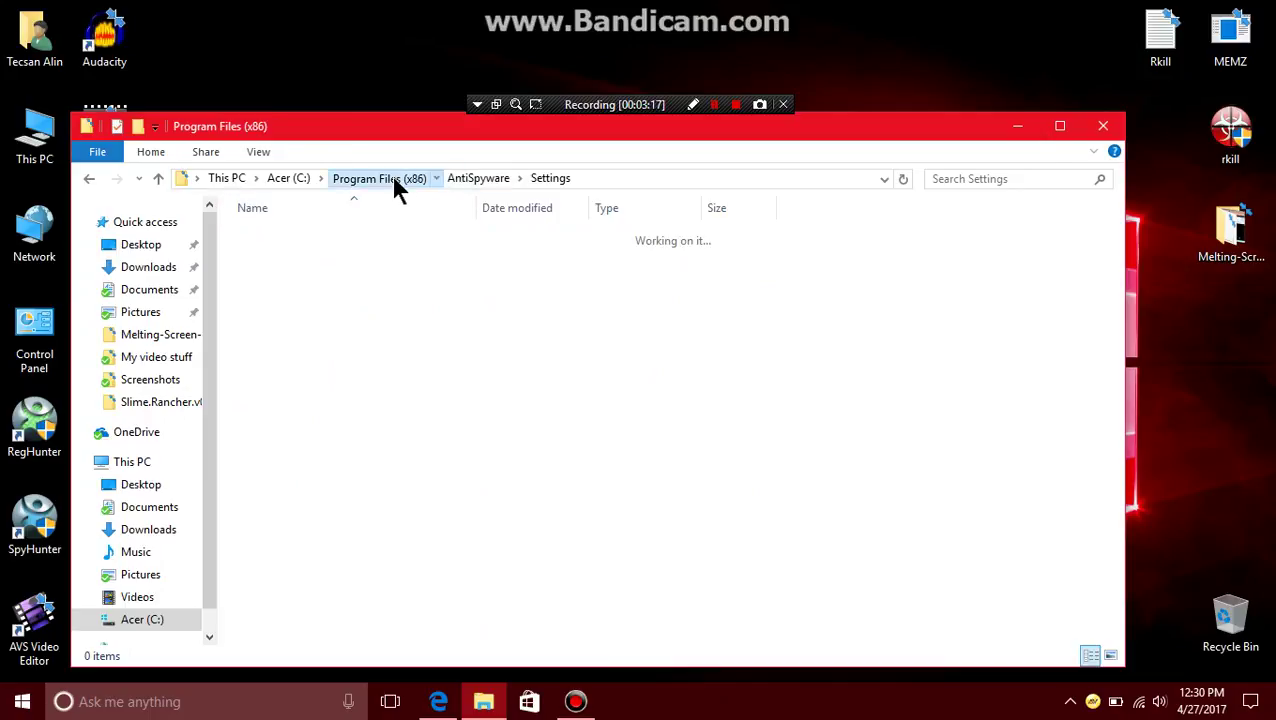
- Open AVG > AntivirusGold 4.8, showing its five items including uninst
scroll(393, 372, down, 2)
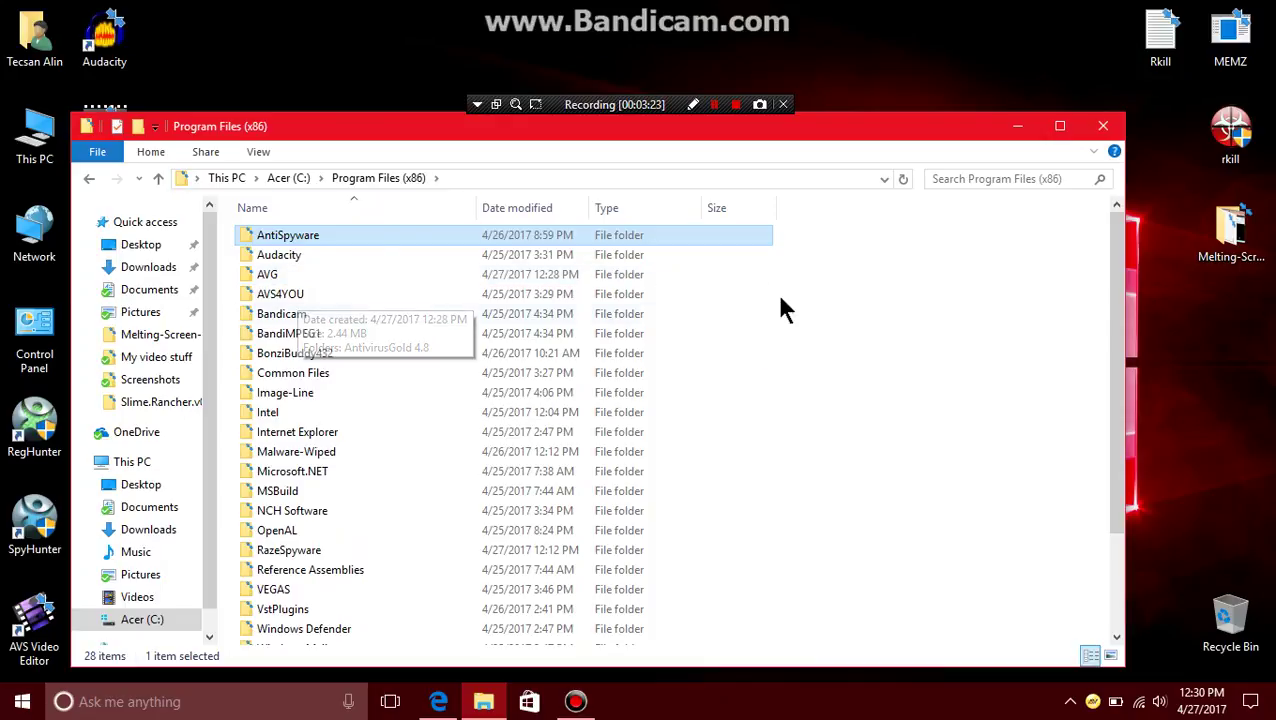
double_click(429, 279)
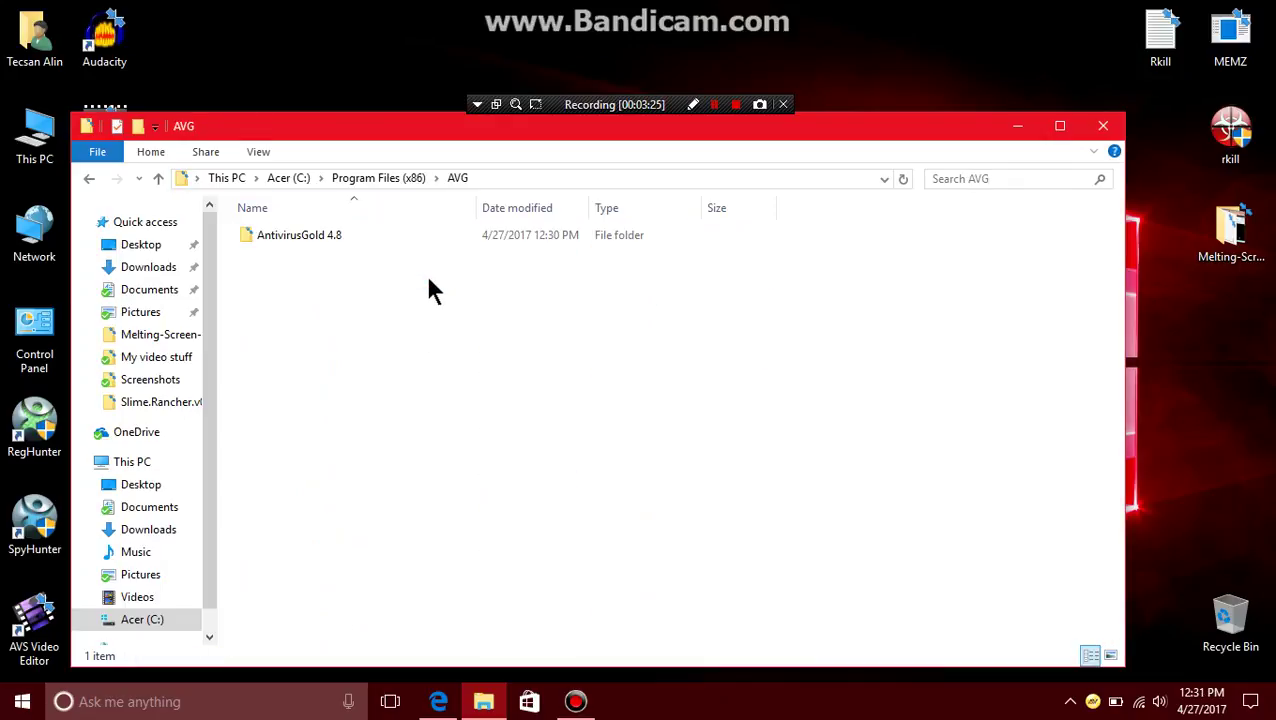
double_click(305, 236)
right_click(379, 410)
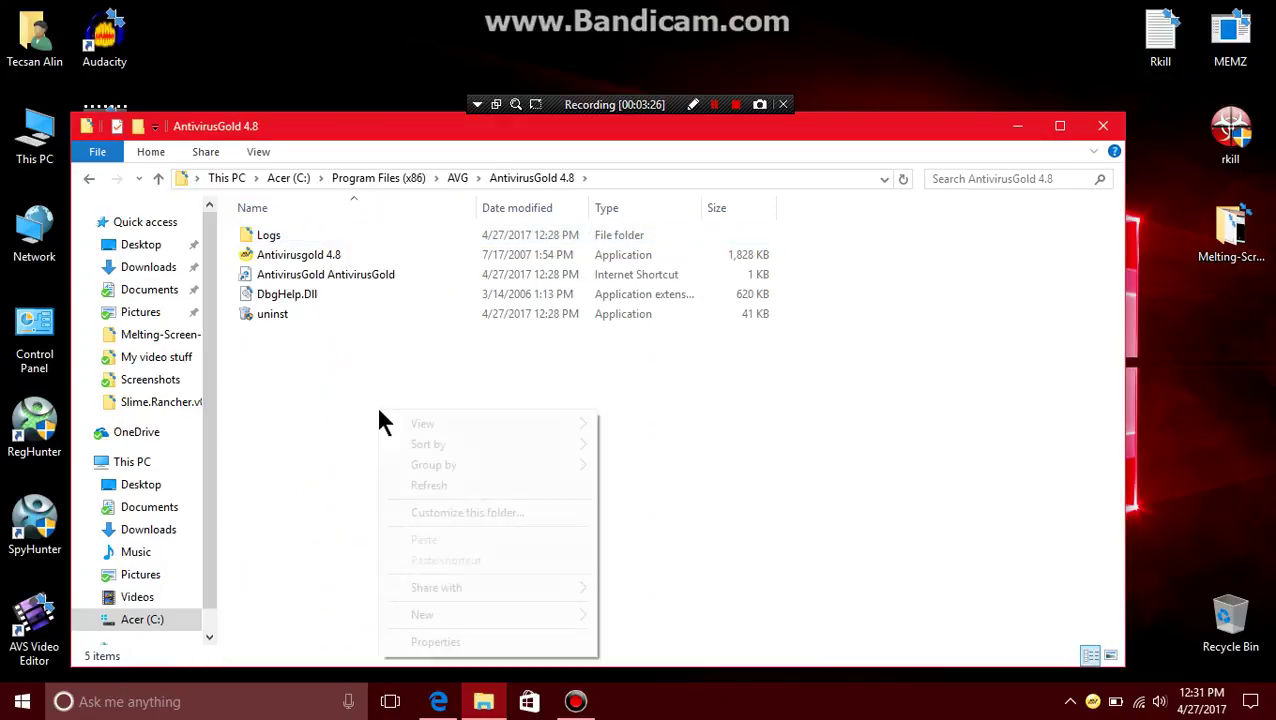
- Run uninst in English and remove AntivirusGold 4.8, dismissing the popup and success message
click(278, 316)
double_click(279, 320)
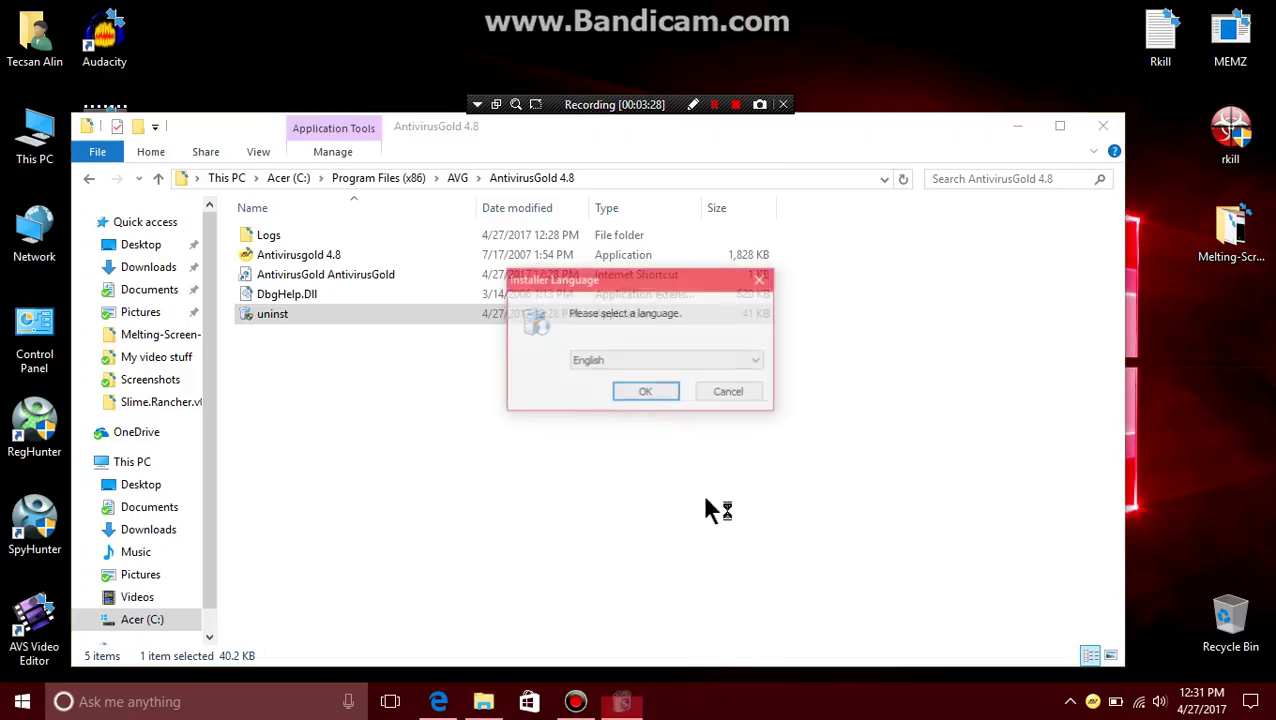
click(644, 392)
click(741, 497)
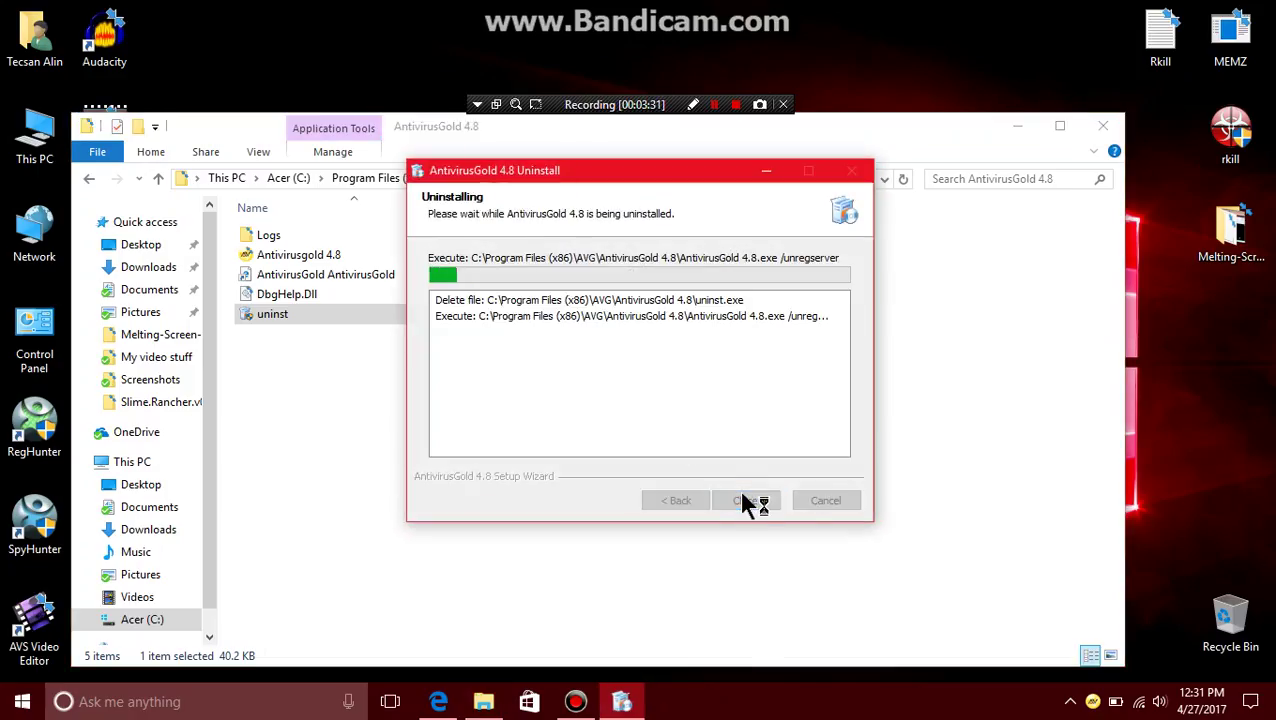
click(858, 194)
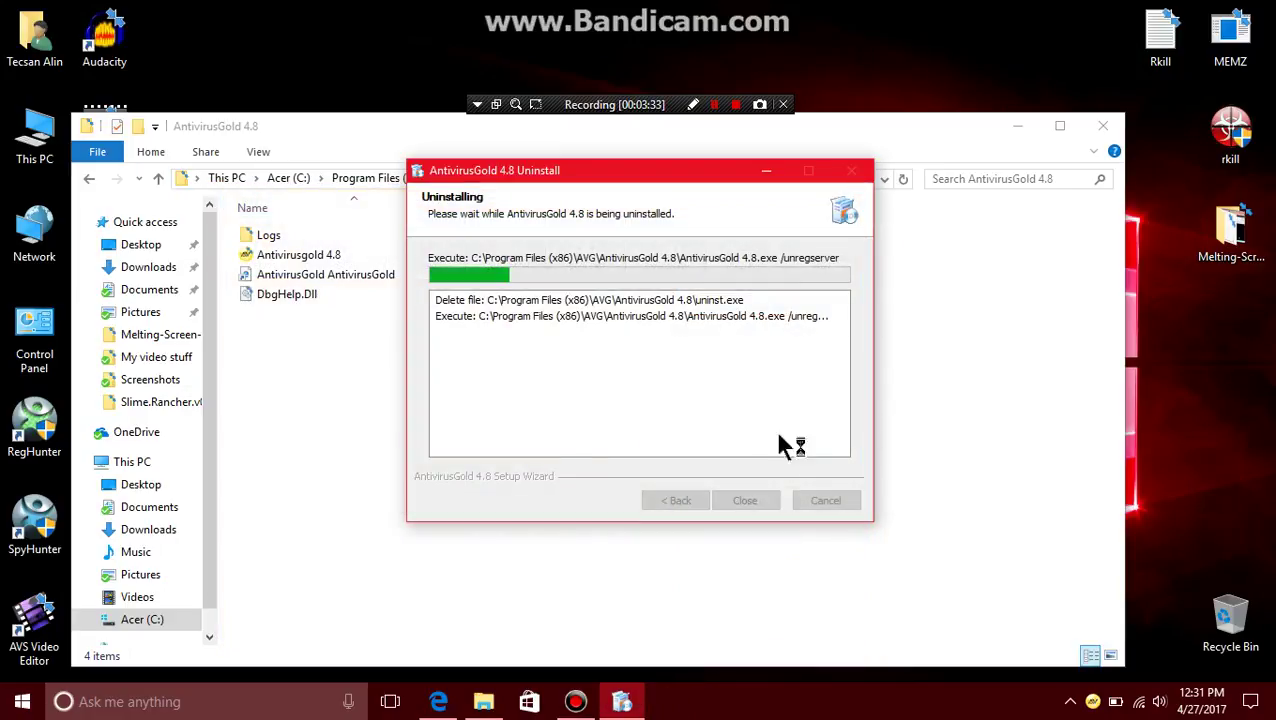
click(762, 418)
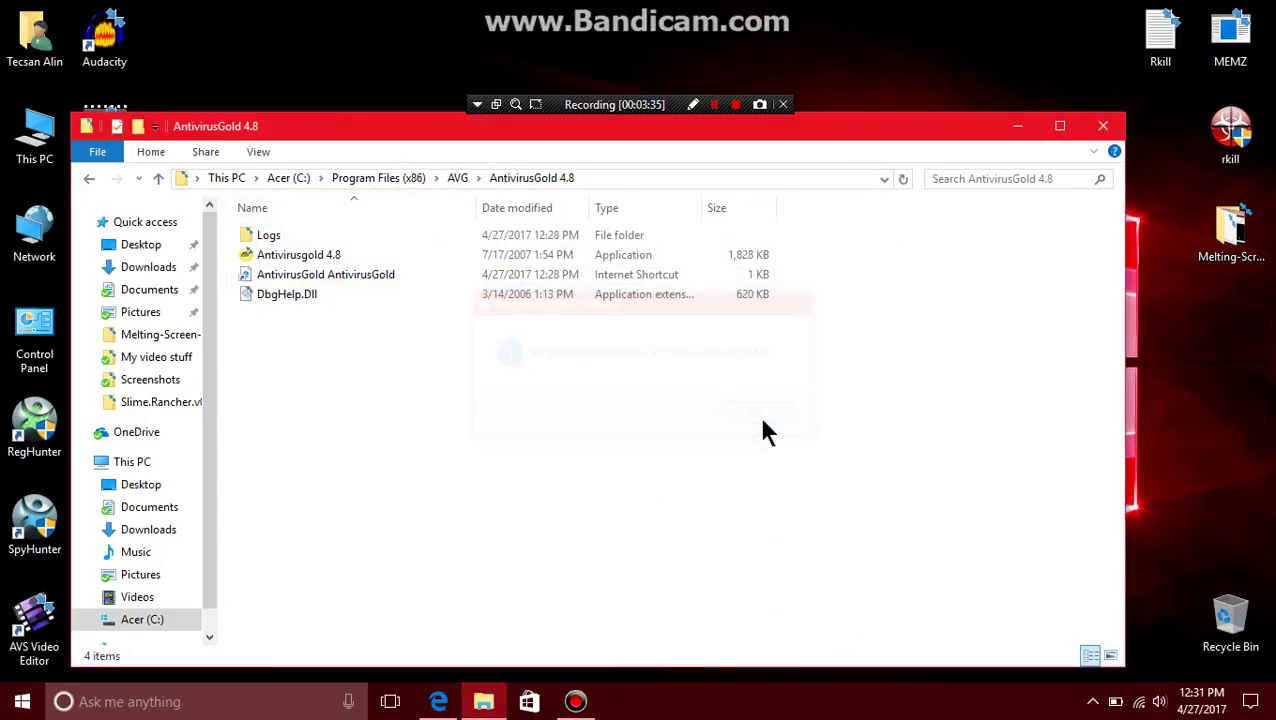
- Check the hidden notification icons, then minimize the folder window to show the desktop
click(1092, 702)
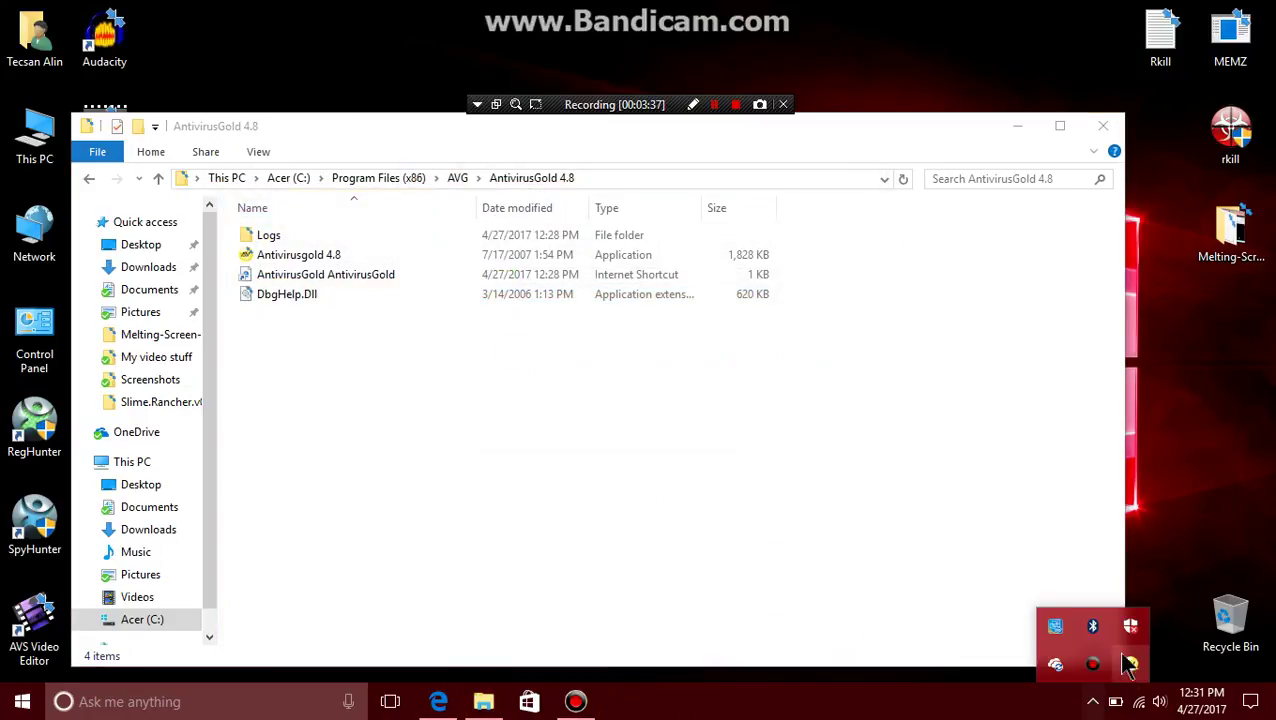
click(838, 490)
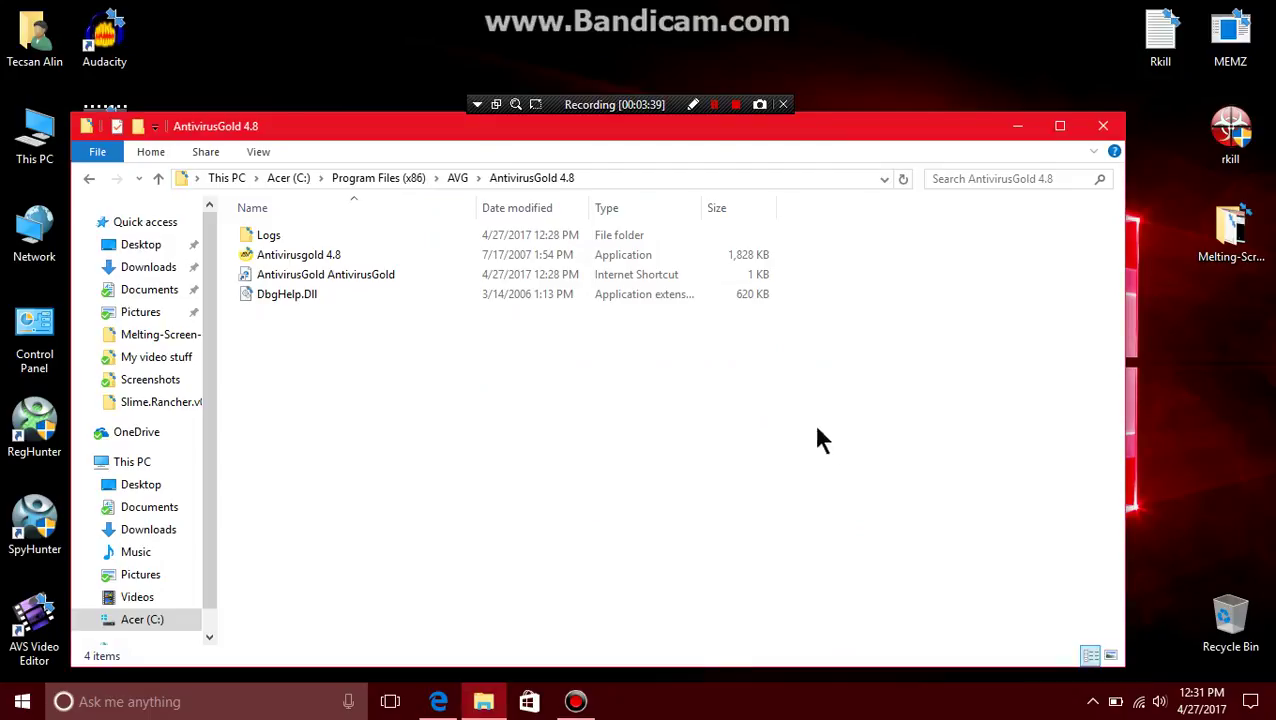
click(1021, 127)
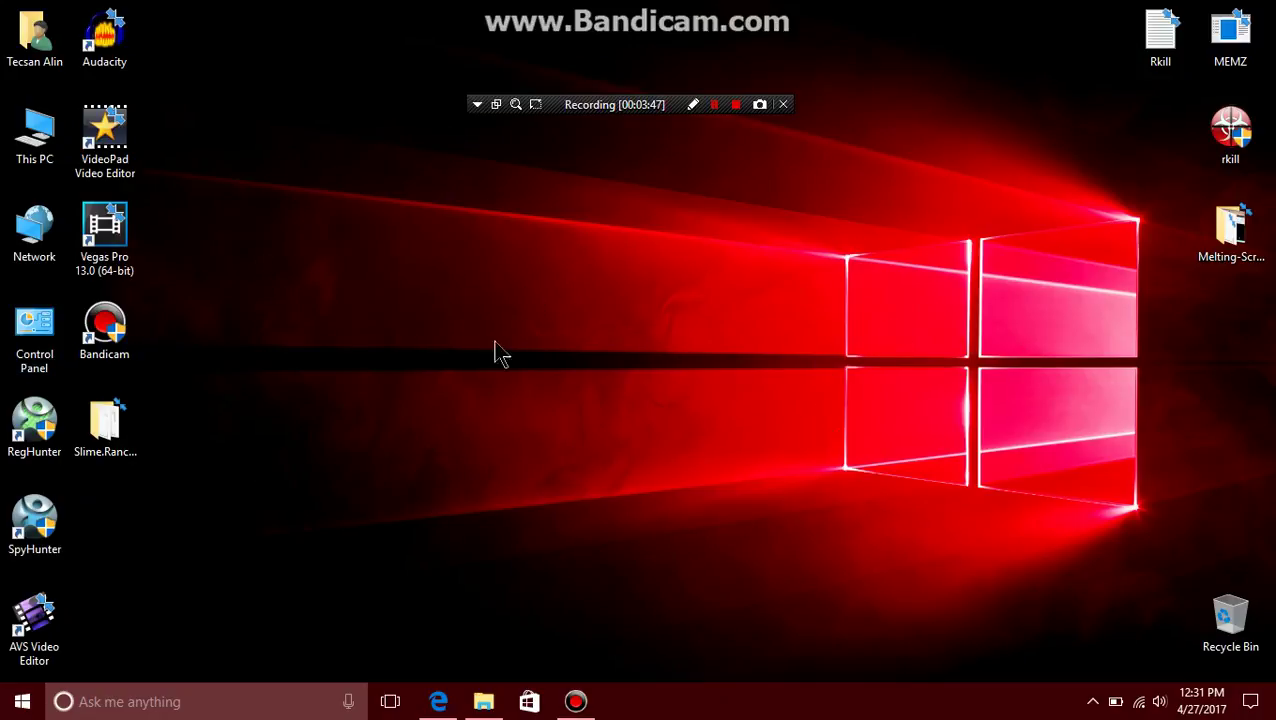
- Open Display settings' Background page, then minimize Settings to reveal the spyware WARNING wallpaper
right_click(318, 372)
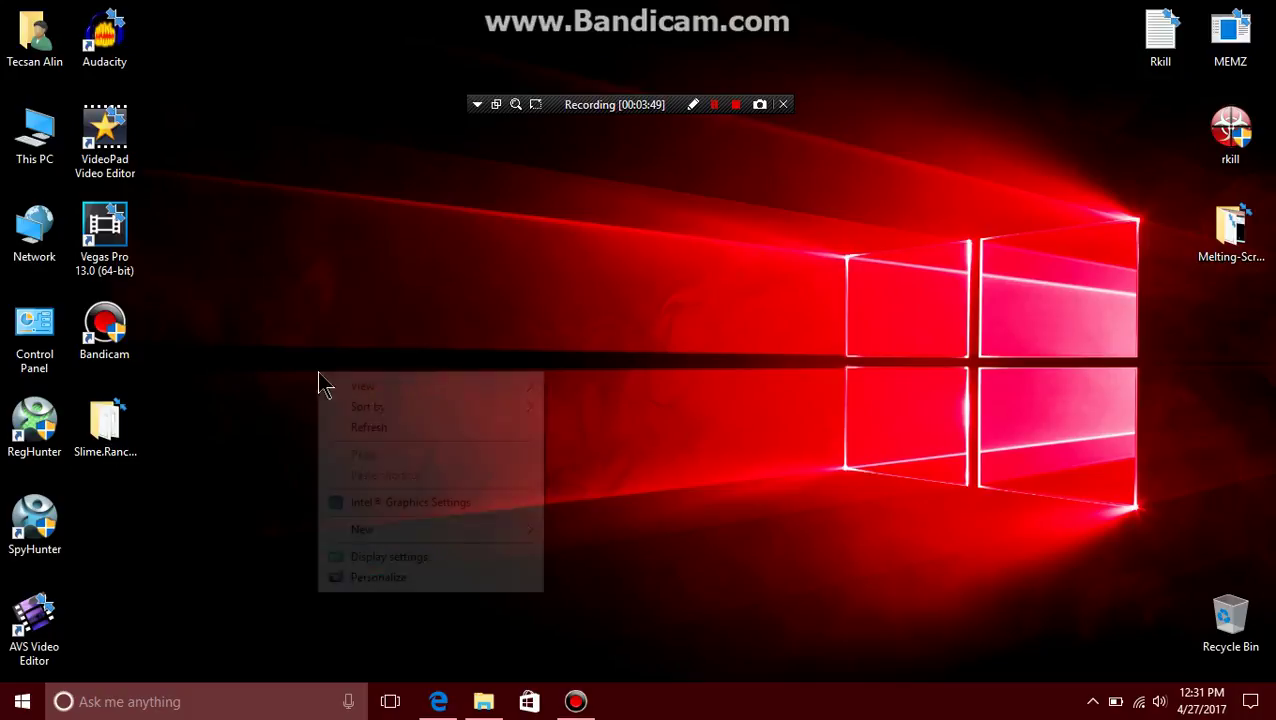
click(392, 579)
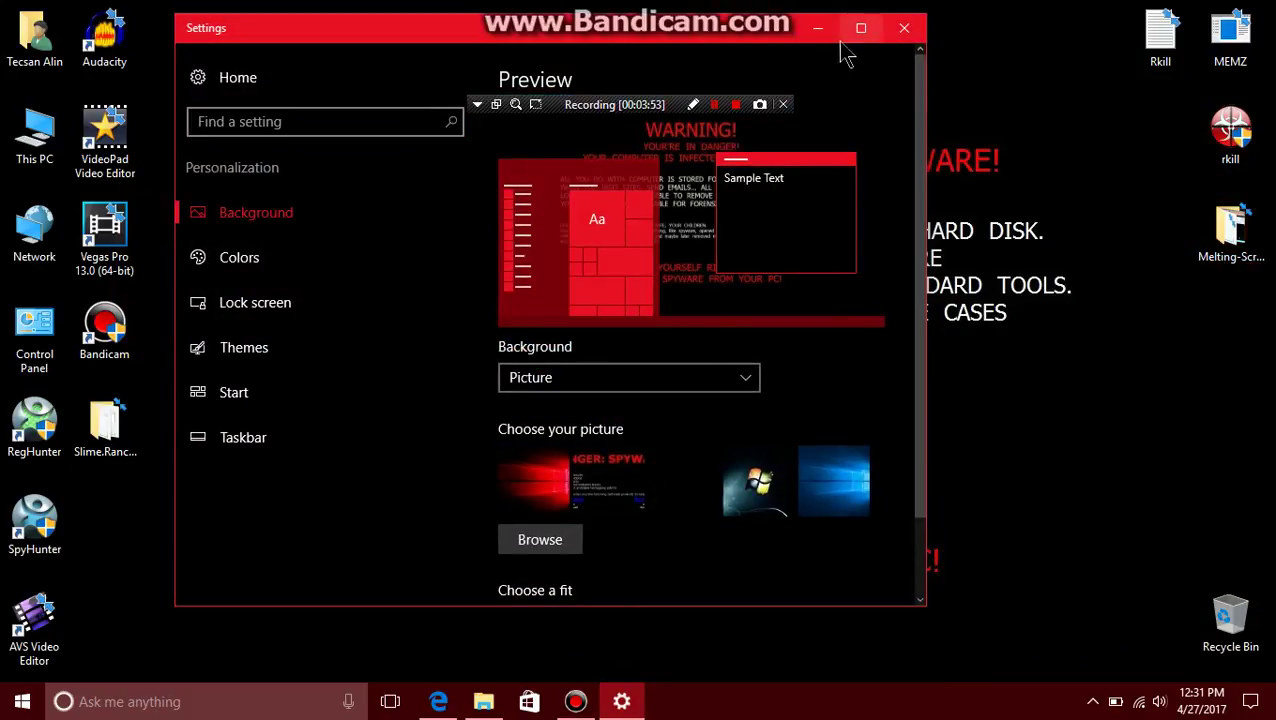
click(818, 29)
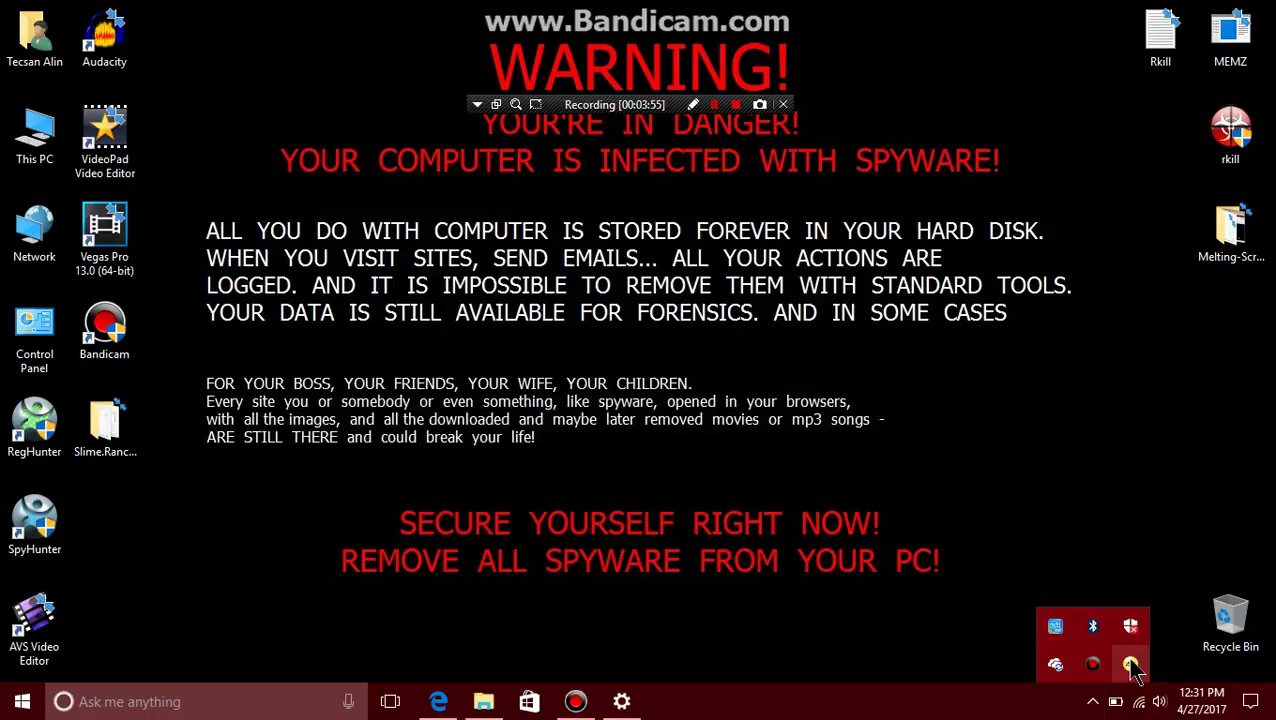
- Reopen AntivirusGold from the tray, start a quick scan and dismiss the error message
click(1130, 664)
drag(508, 197, 649, 153)
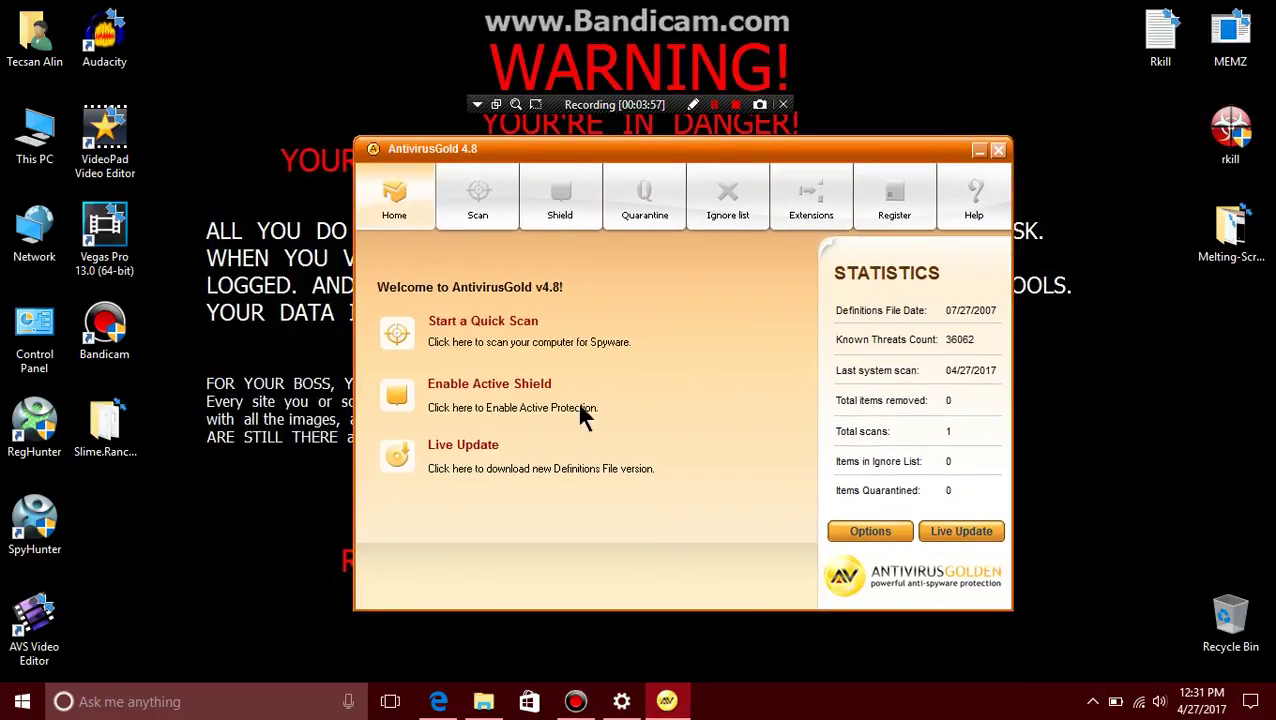
click(456, 320)
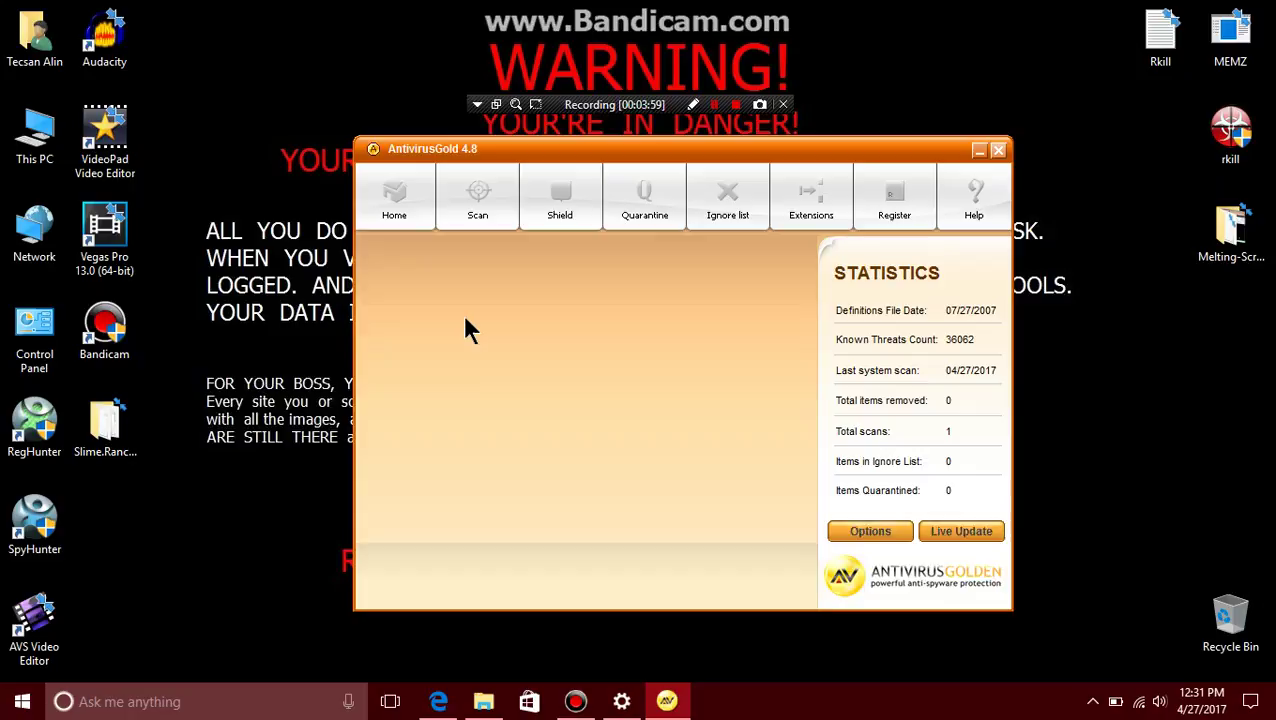
click(711, 426)
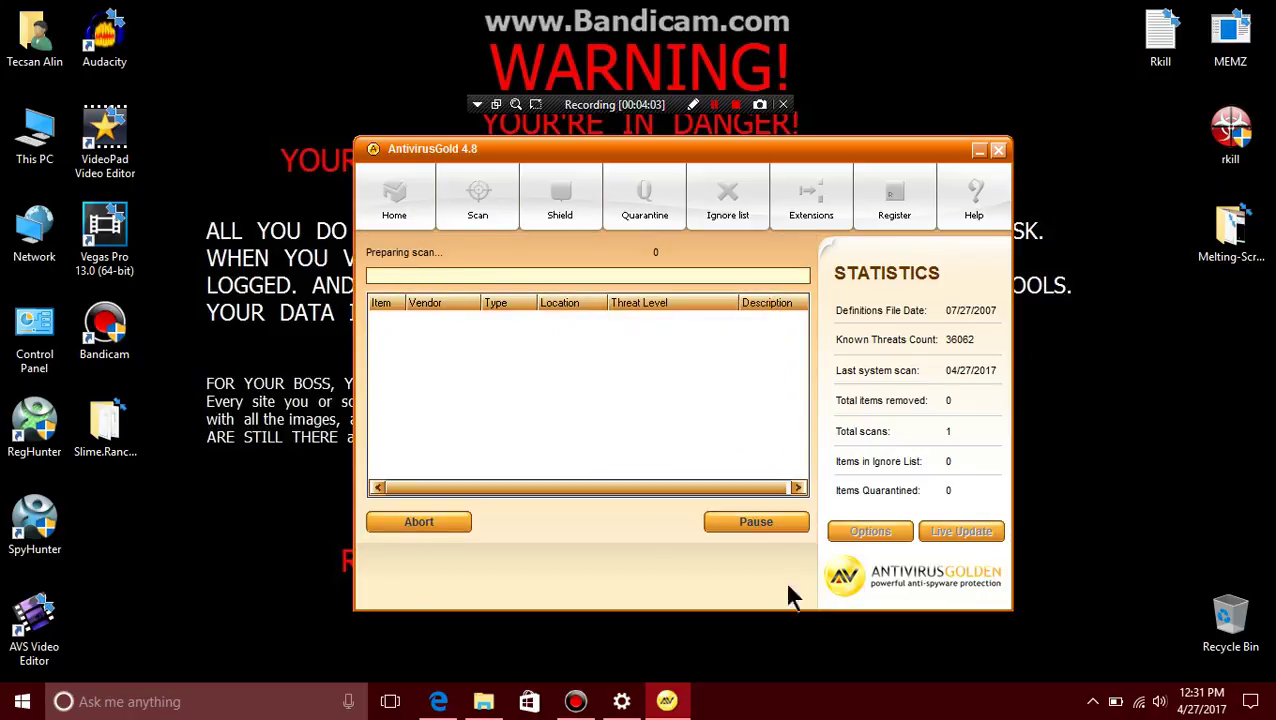
- Pause, resume and stop the scan, then close the AntivirusGold main window
click(740, 524)
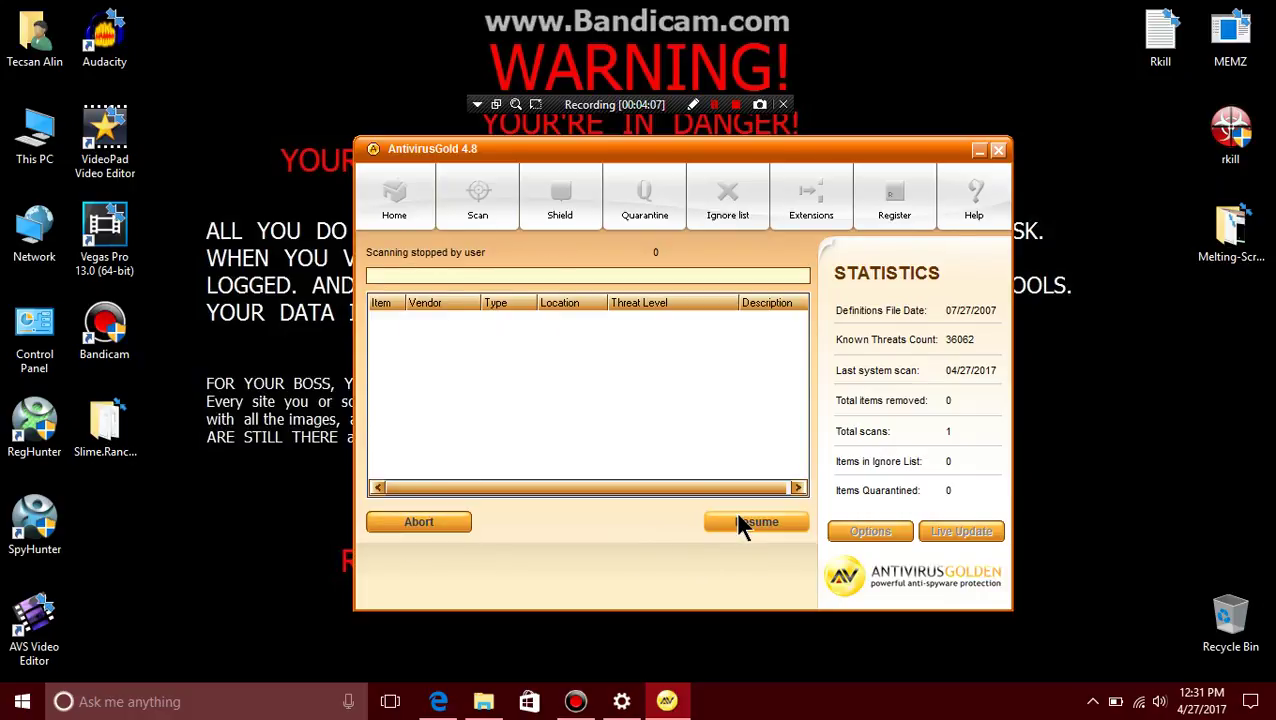
click(740, 524)
click(740, 524)
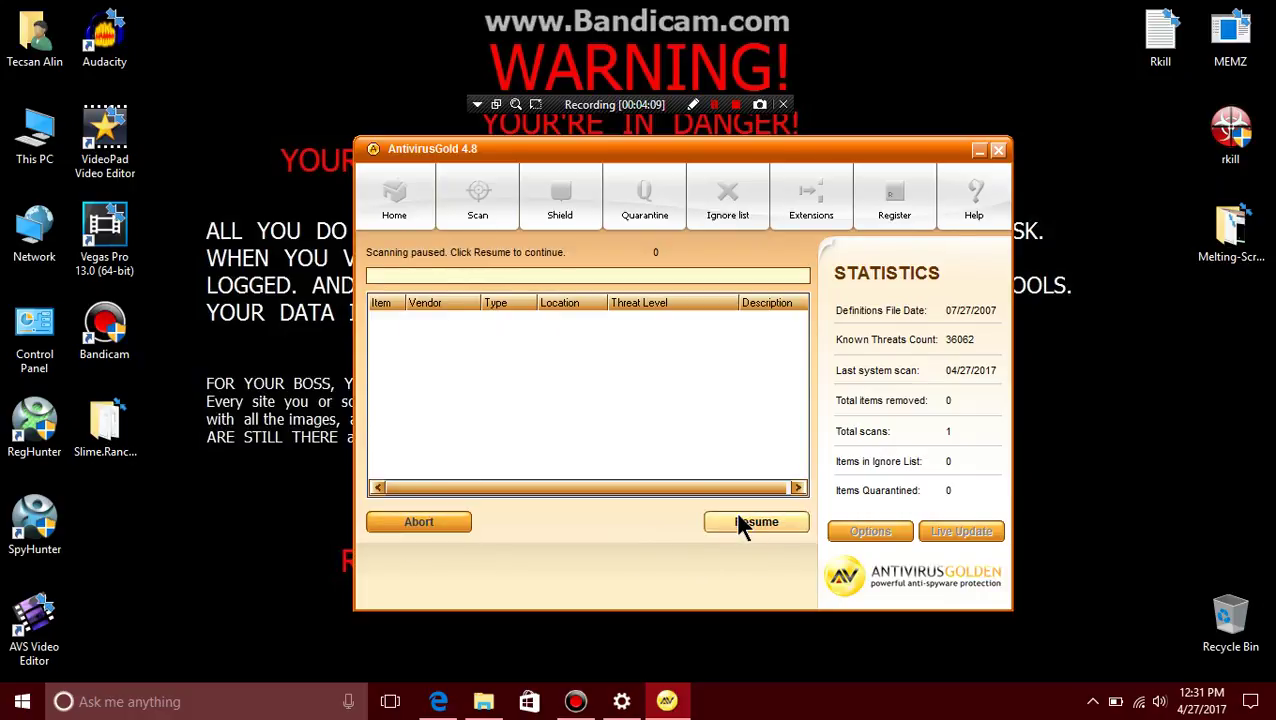
click(740, 524)
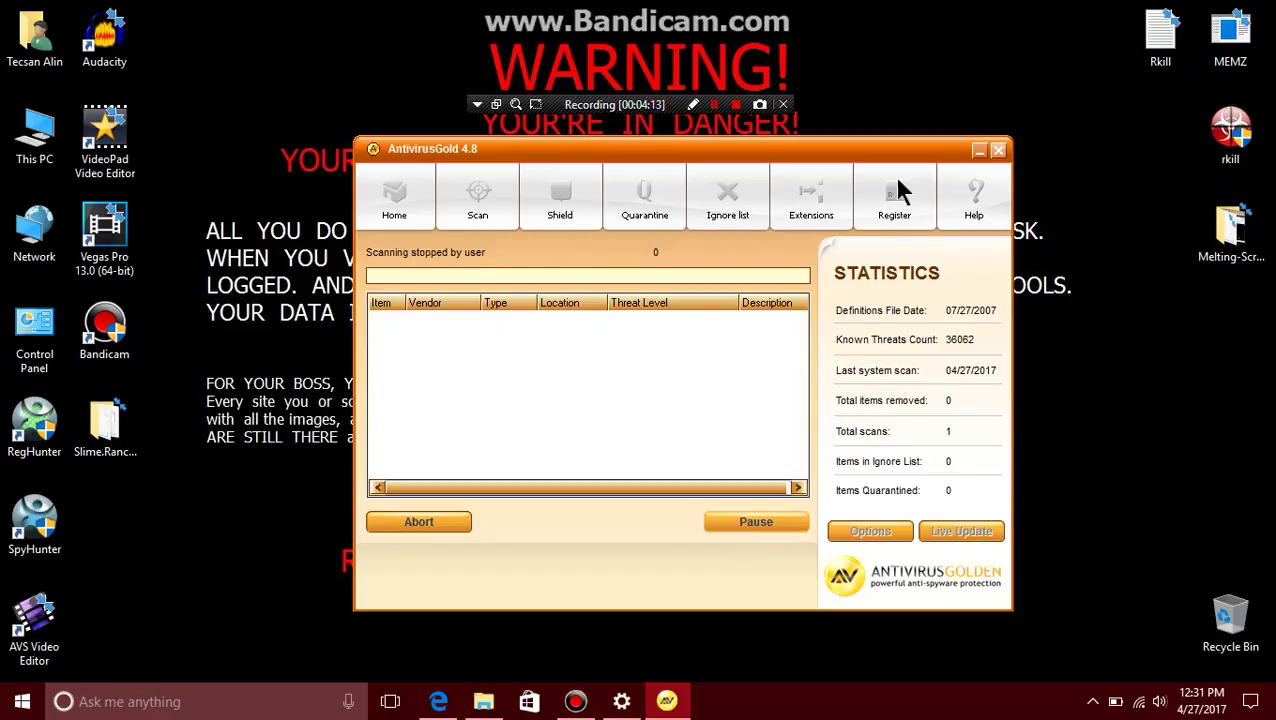
click(997, 150)
- Exit AntivirusGold from its hidden tray icon, confirm quitting, and close Settings
right_click(1095, 710)
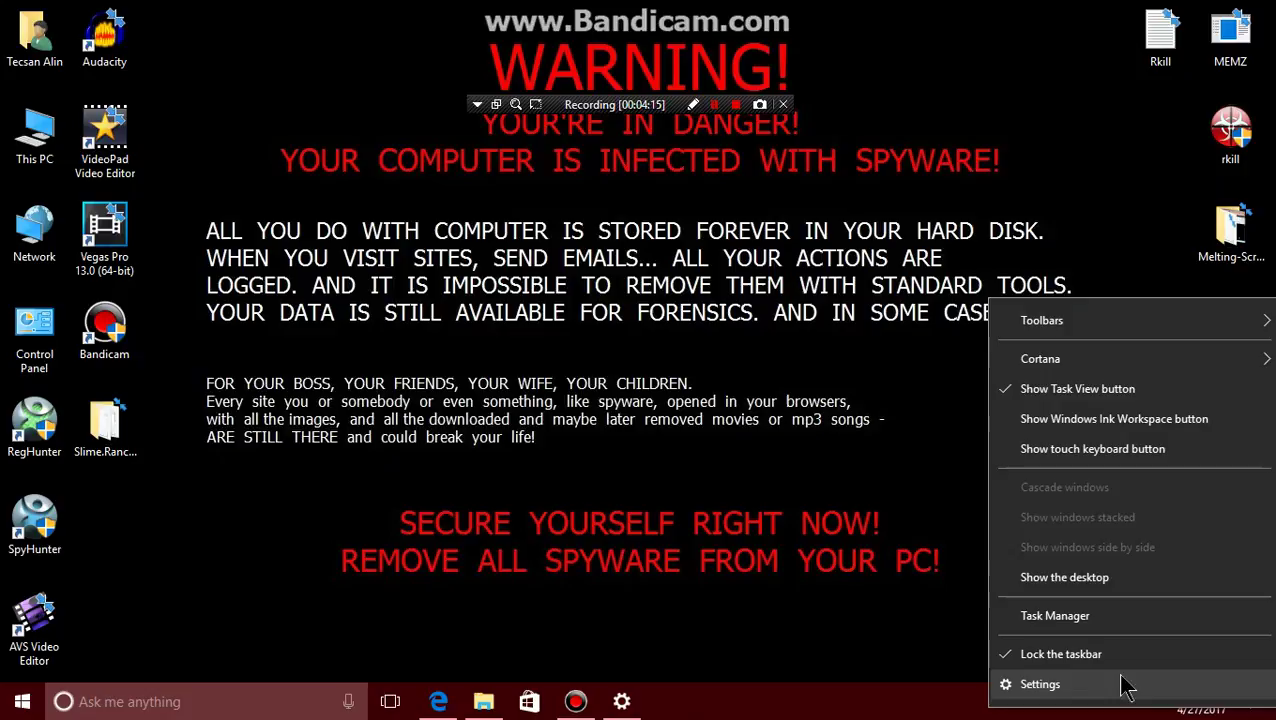
key(Escape)
click(1093, 702)
right_click(1137, 672)
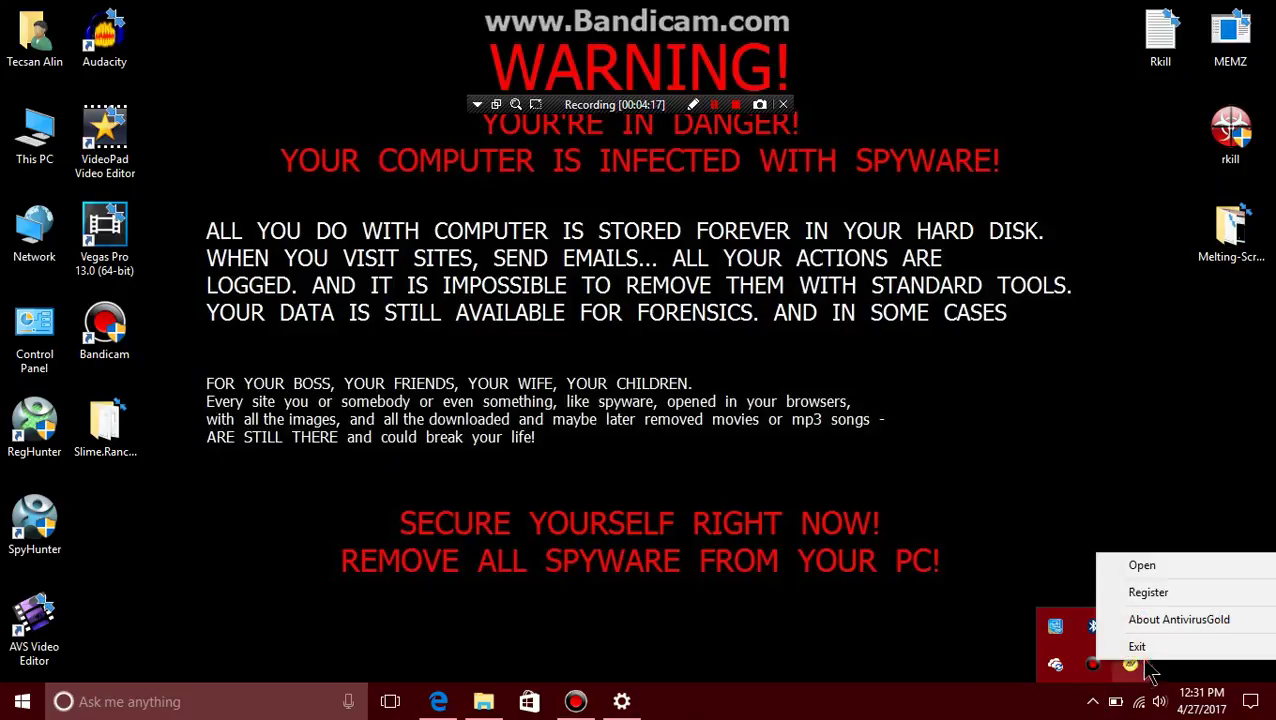
click(1139, 647)
click(668, 400)
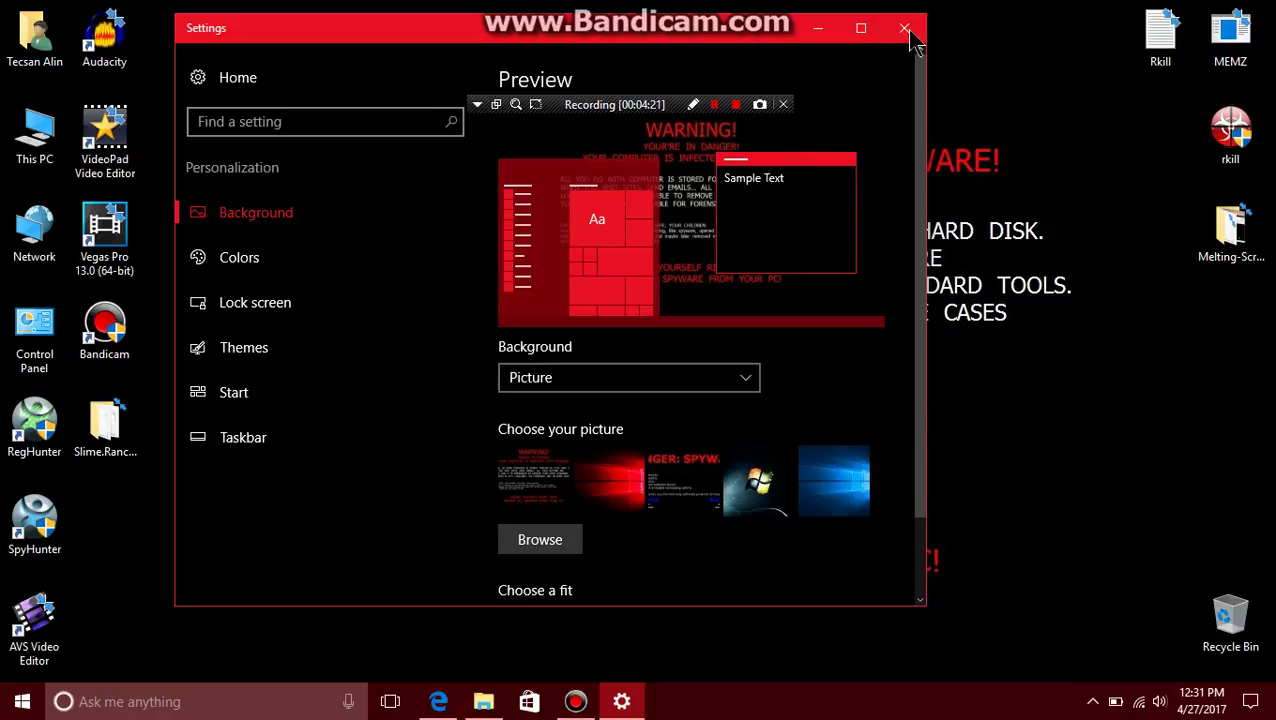
click(906, 29)
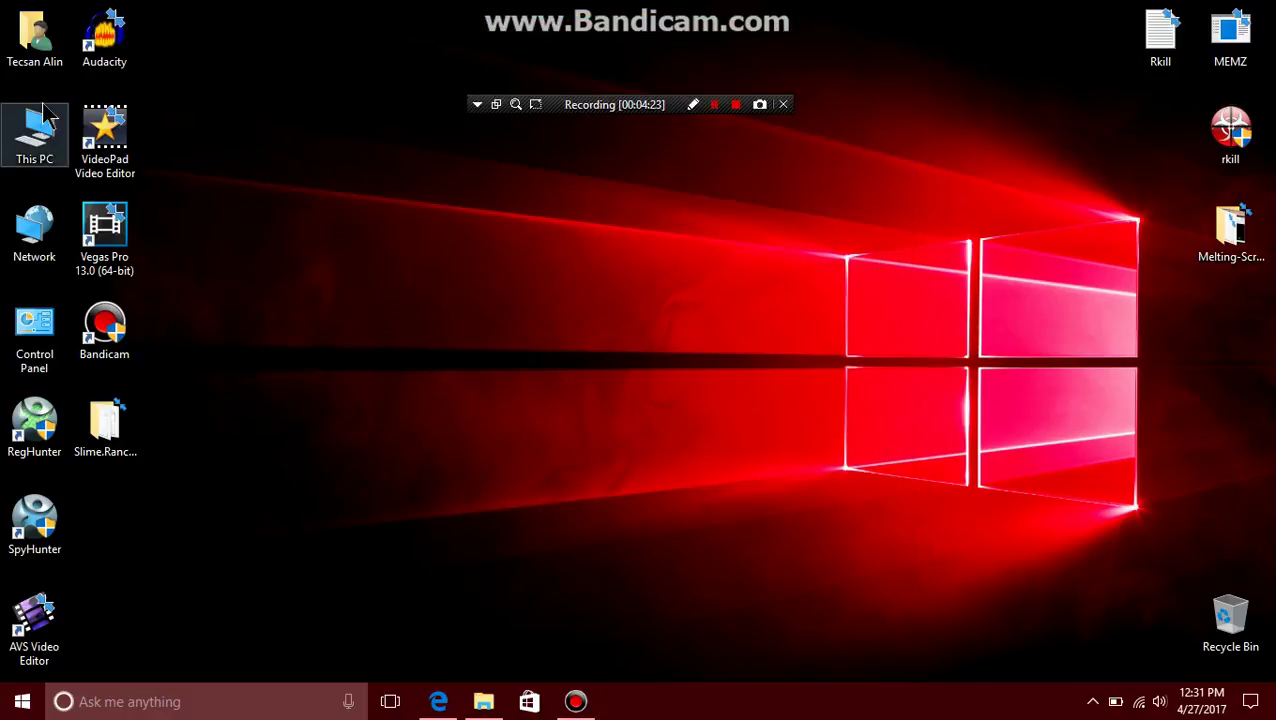
- Browse This PC's Downloads and Documents folders, selecting the avg_setup installer
double_click(38, 155)
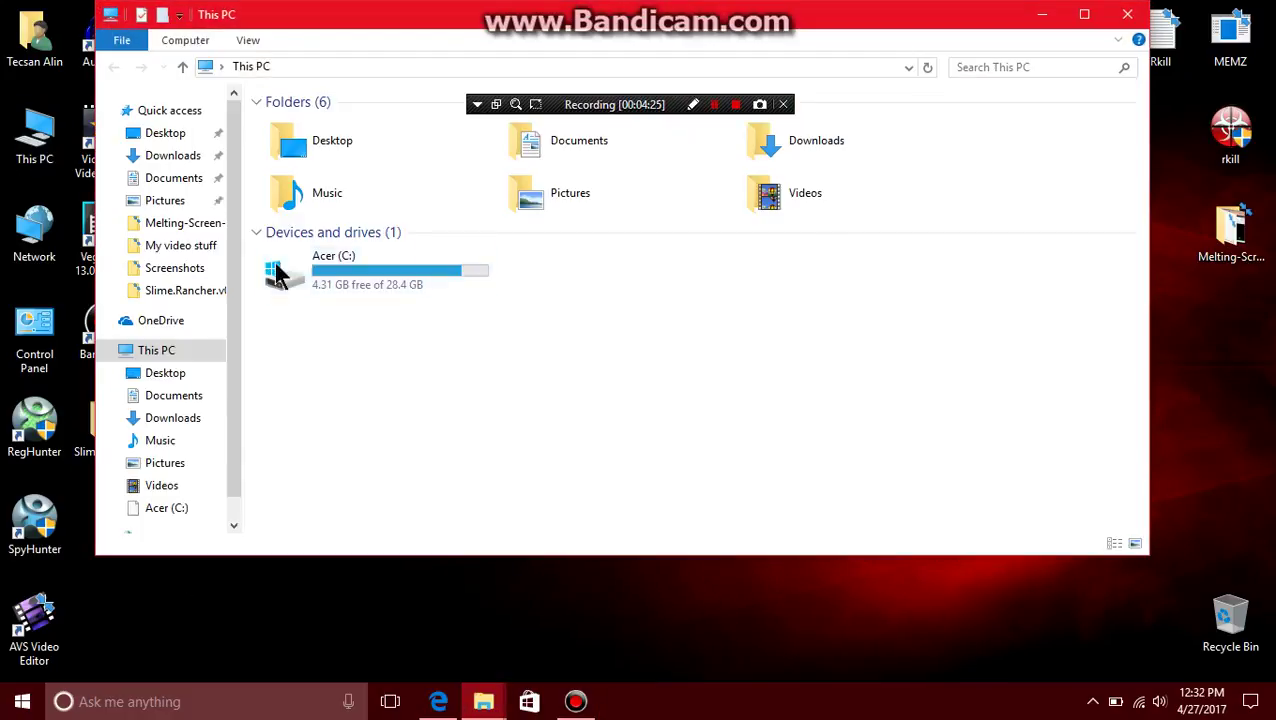
click(172, 155)
mouse_move(453, 285)
mouse_down()
mouse_move(330, 190)
mouse_move(306, 148)
mouse_up()
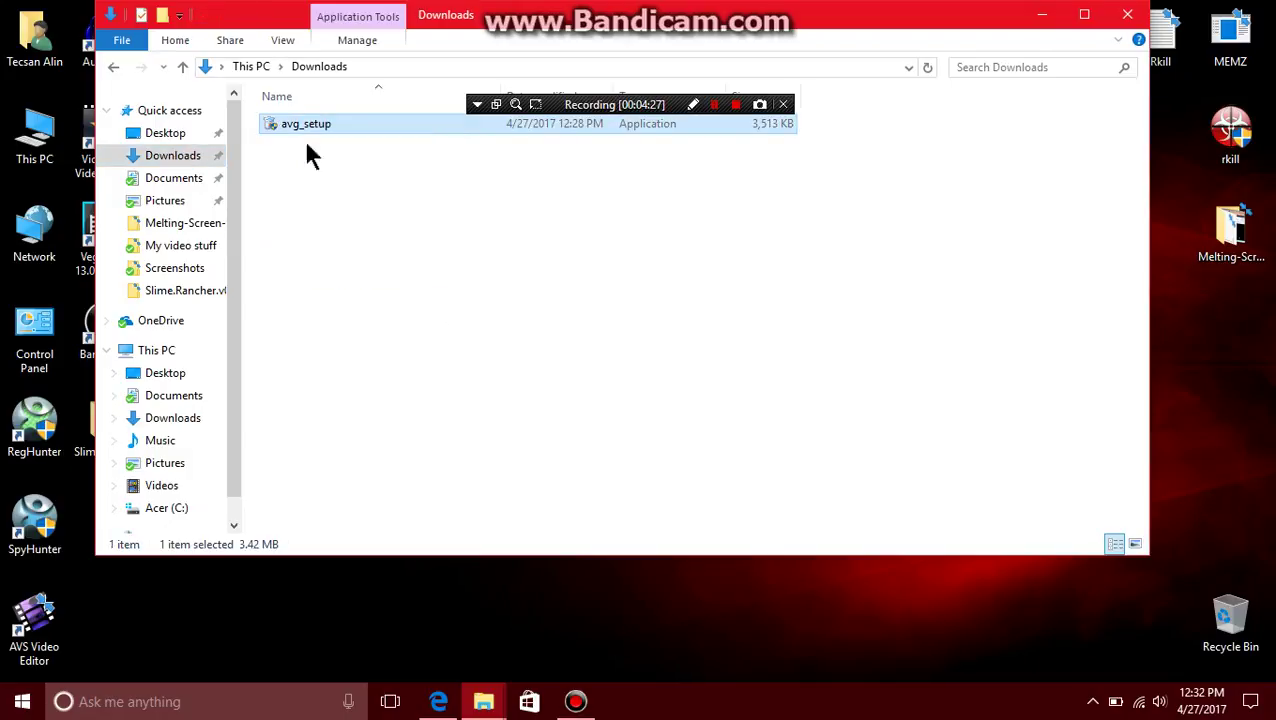
click(176, 178)
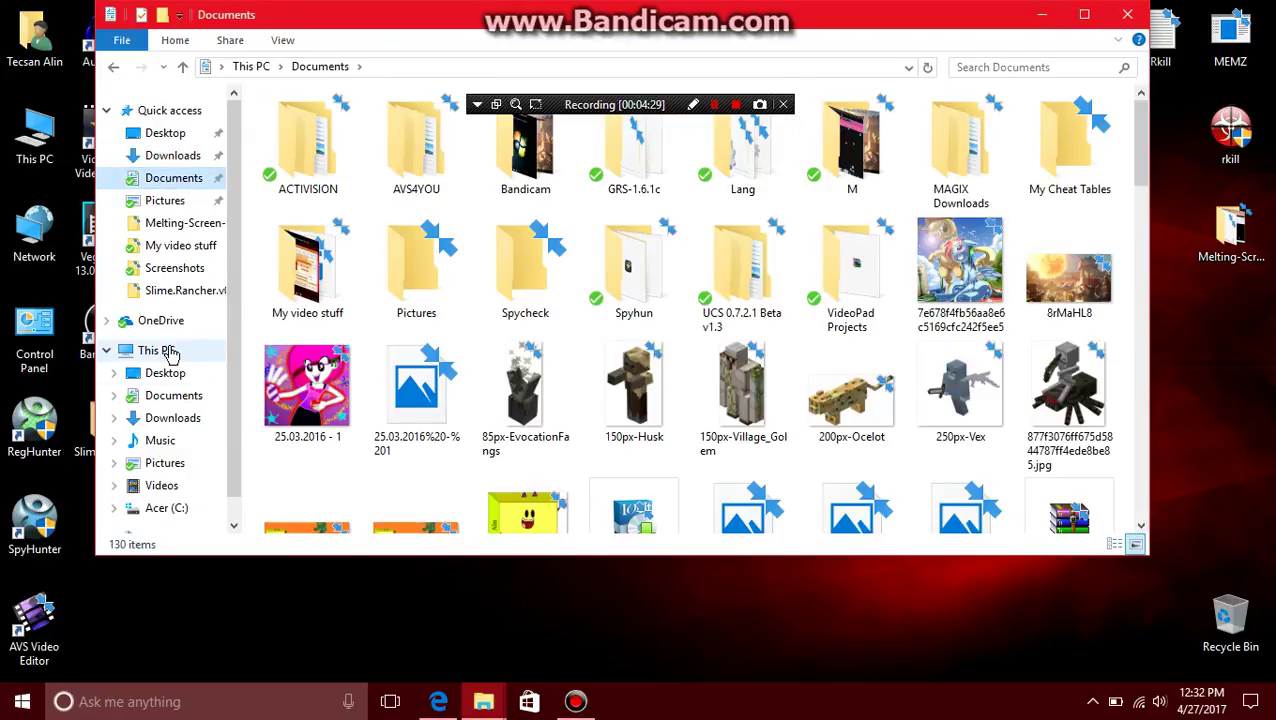
click(156, 350)
- Open C:\Program Files (x86)\AVG\AntivirusGold 4.8 and select its seven leftover files
double_click(315, 278)
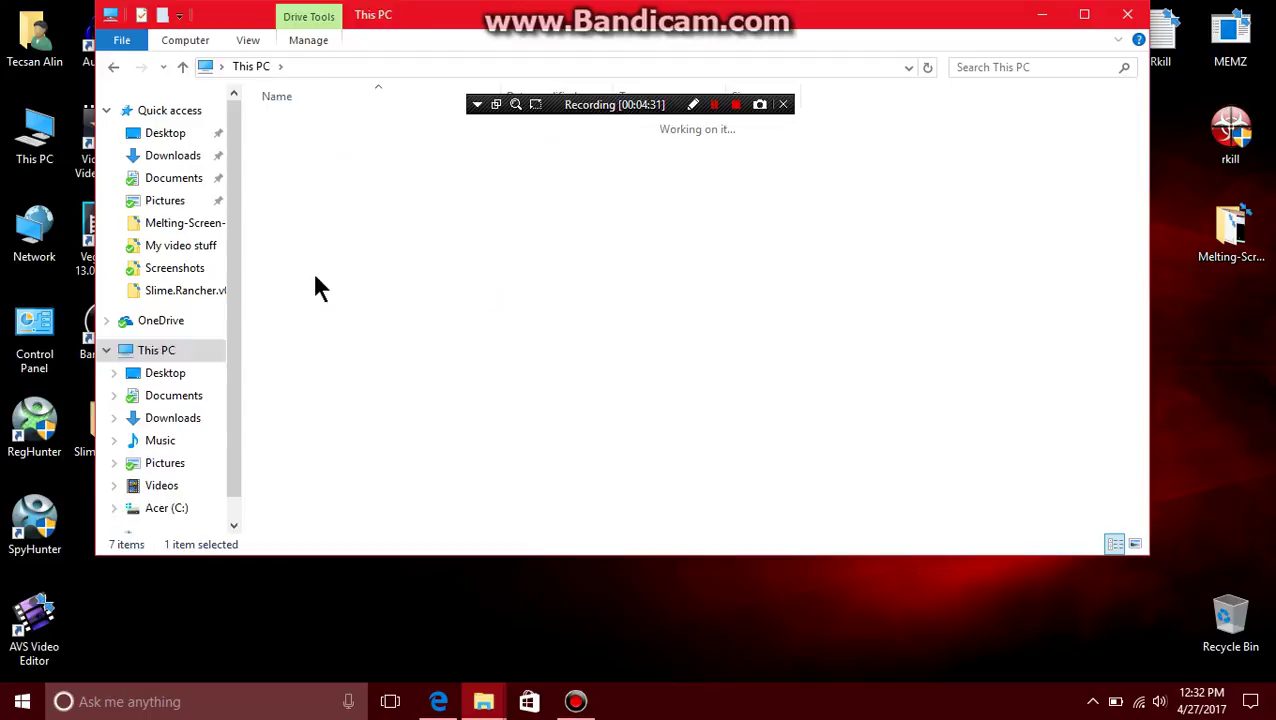
drag(423, 26, 495, 103)
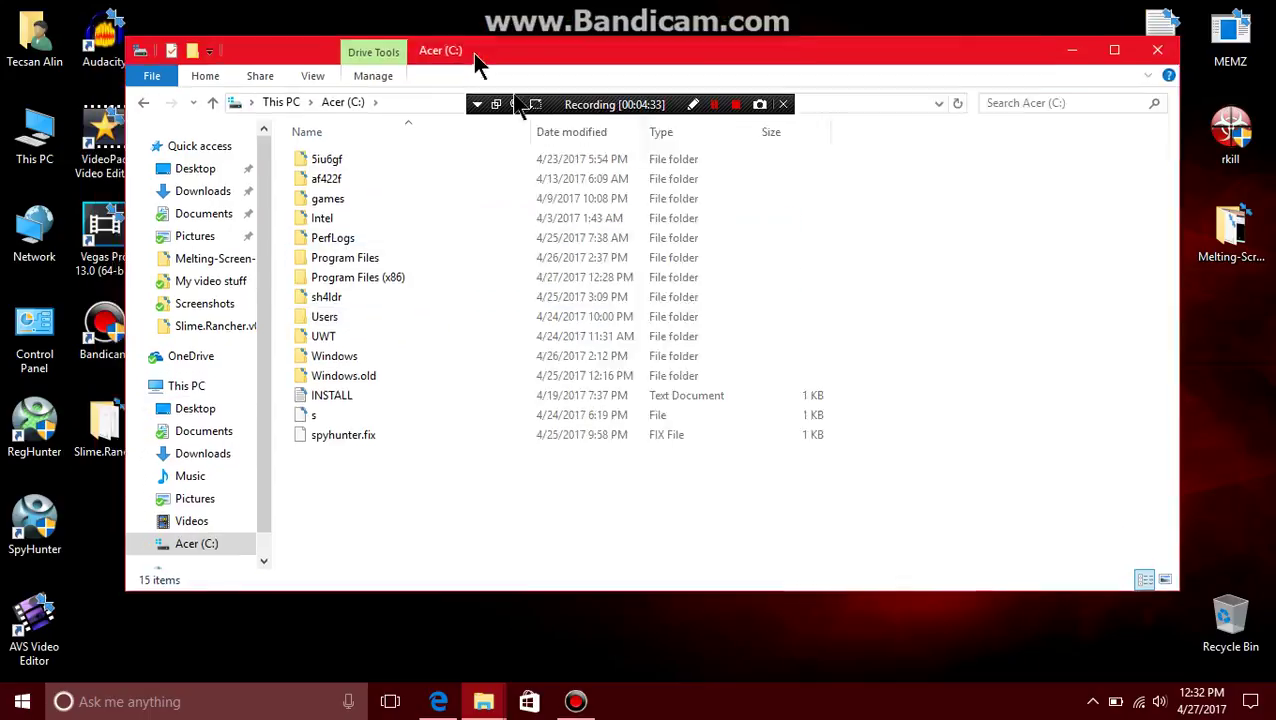
double_click(404, 320)
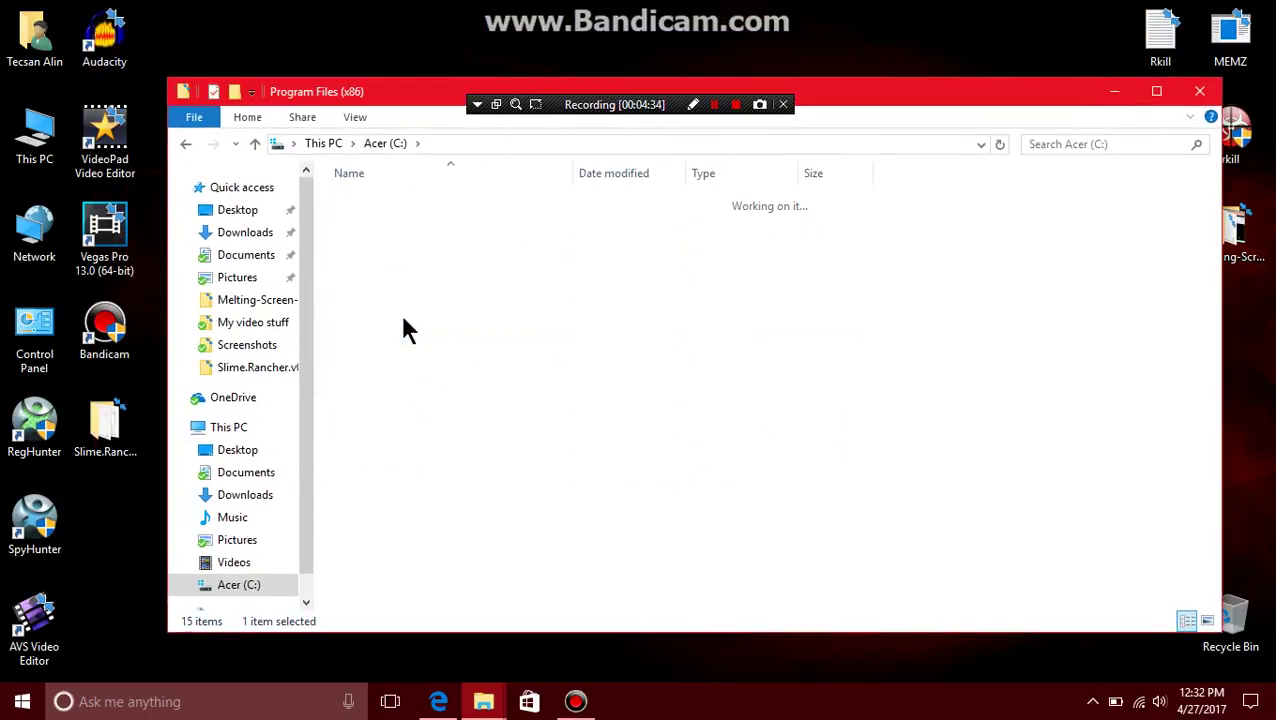
double_click(425, 240)
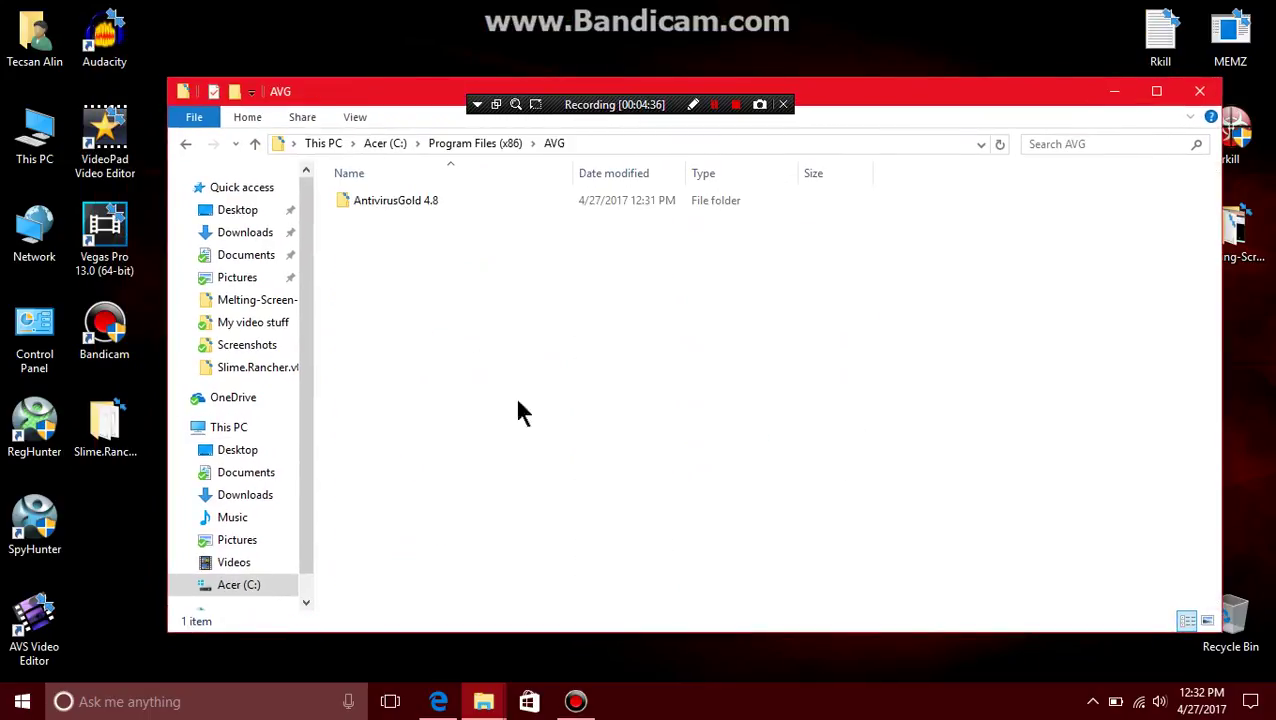
double_click(385, 200)
drag(502, 413, 388, 185)
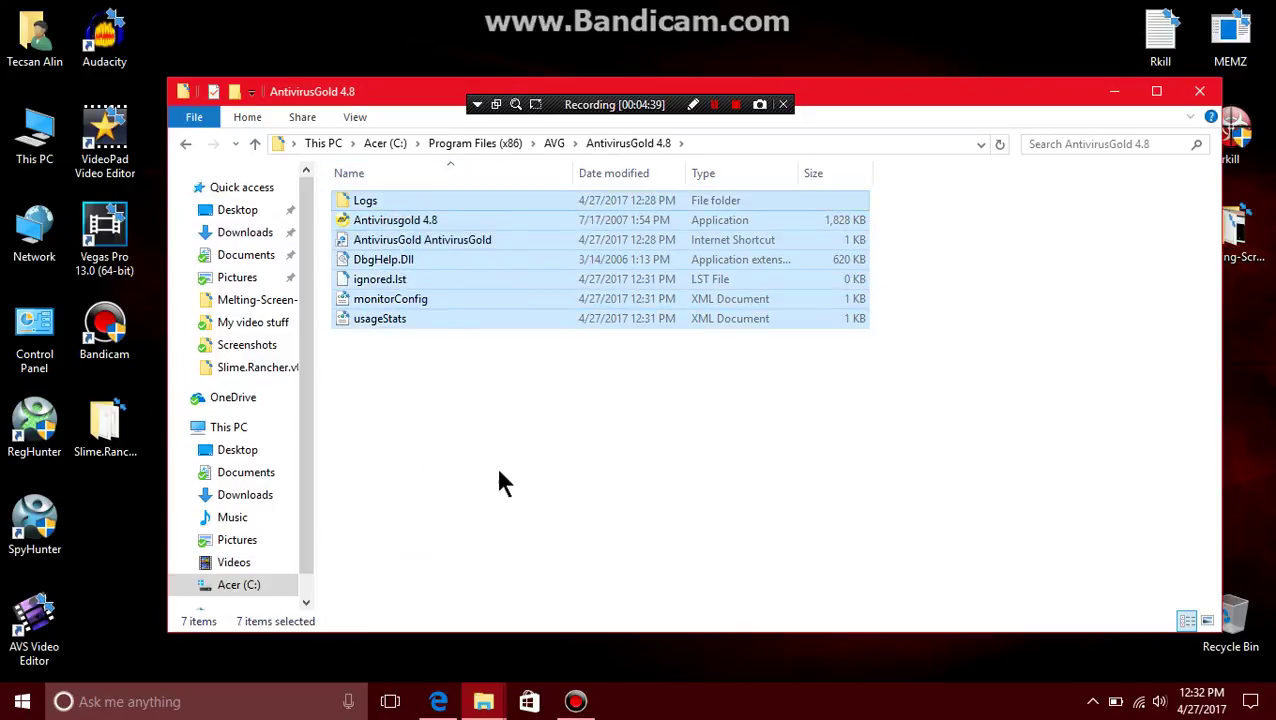
drag(494, 463, 382, 186)
- Delete the AntivirusGold 4.8 folder from AVG with administrator permission, then close File Explorer
click(555, 144)
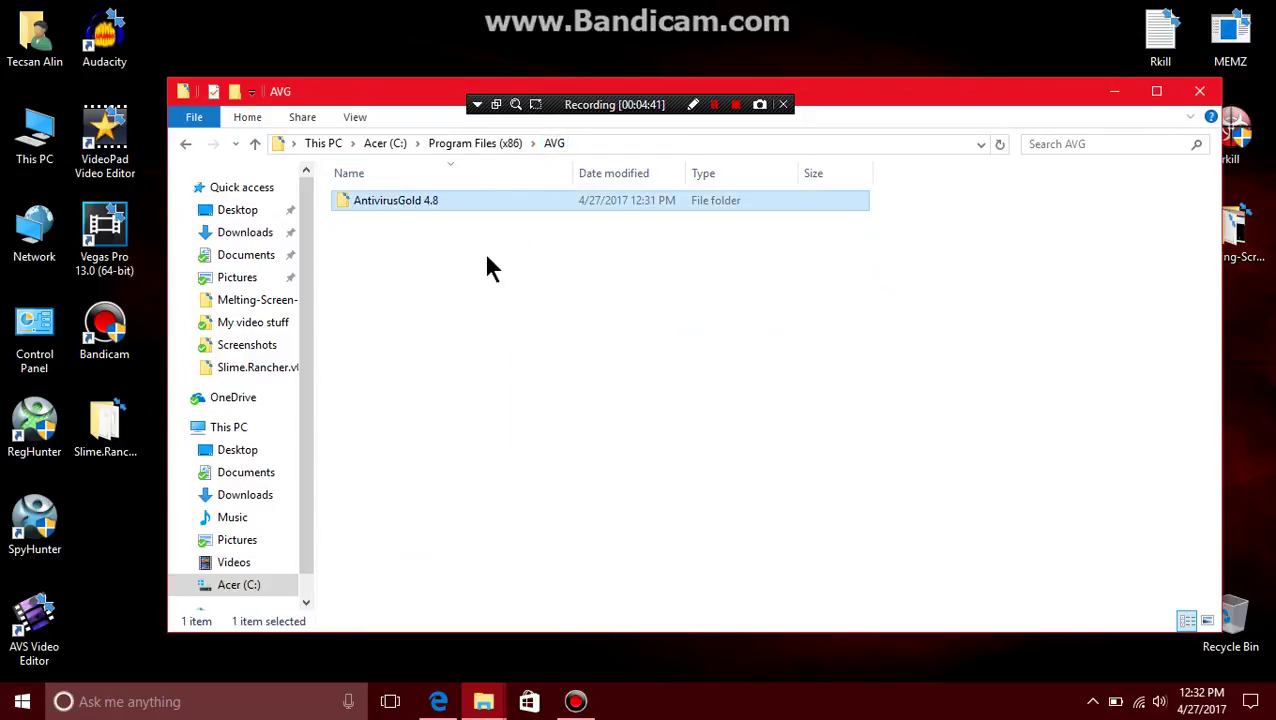
key(Delete)
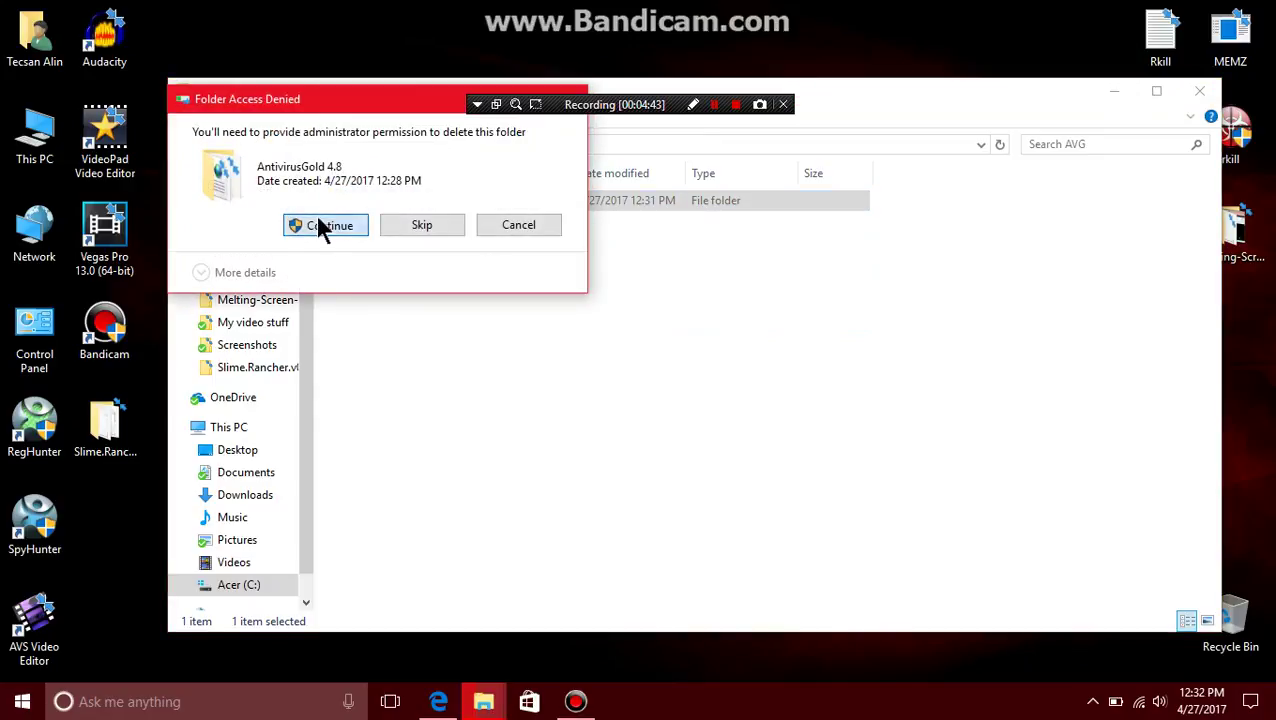
click(318, 222)
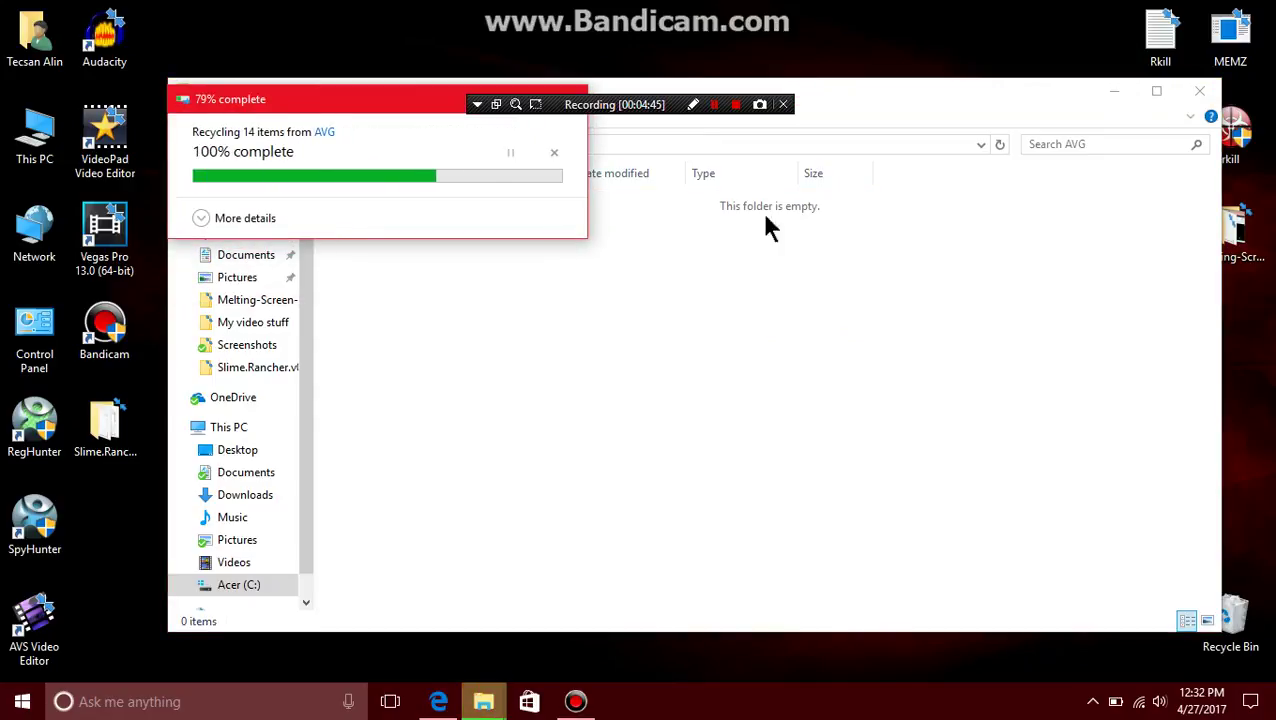
click(1200, 92)
- Empty the Recycle Bin, confirming permanent deletion
right_click(1225, 600)
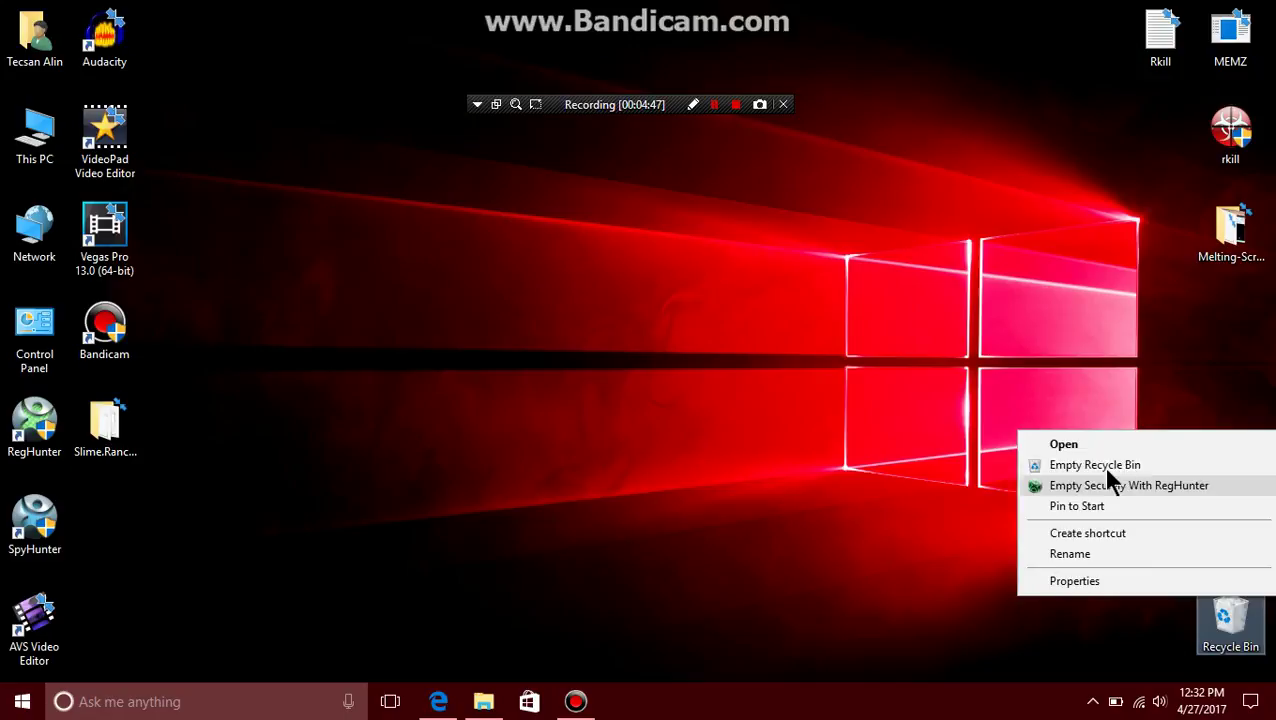
click(1100, 464)
click(682, 414)
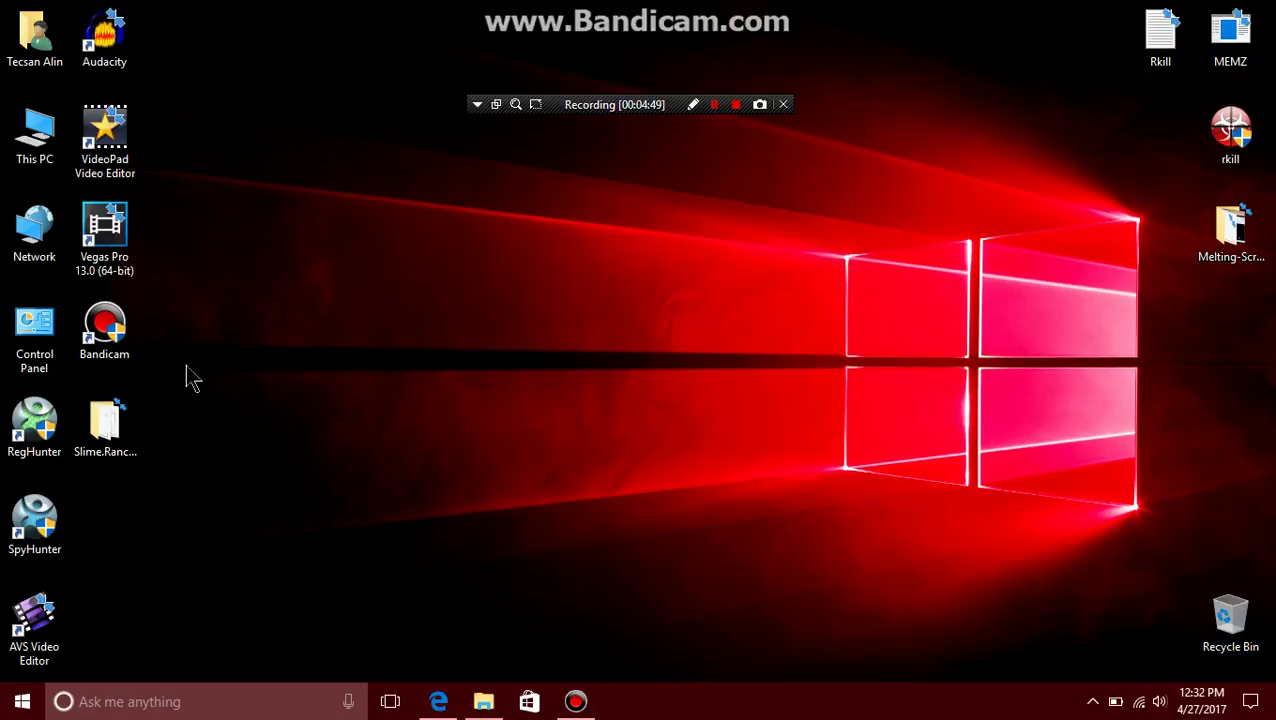
- Close the AntivirusGold scan-log page in the browser and minimize it to the desktop
click(438, 701)
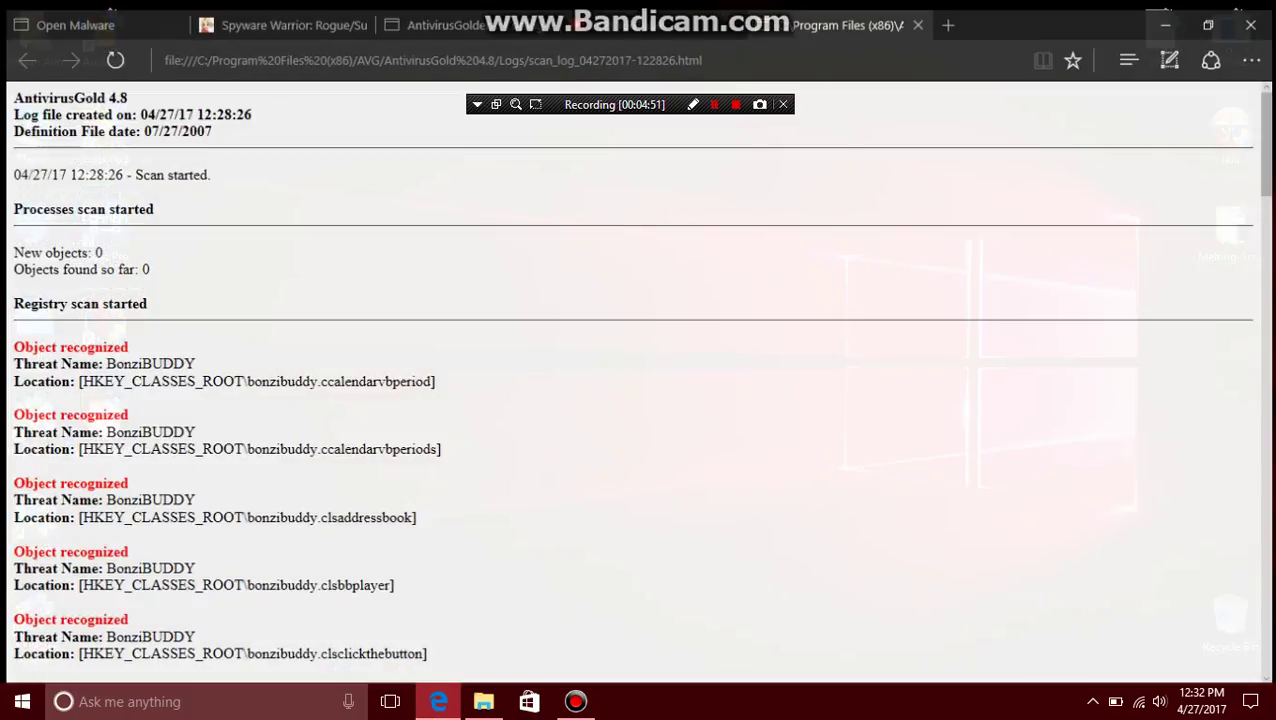
click(152, 12)
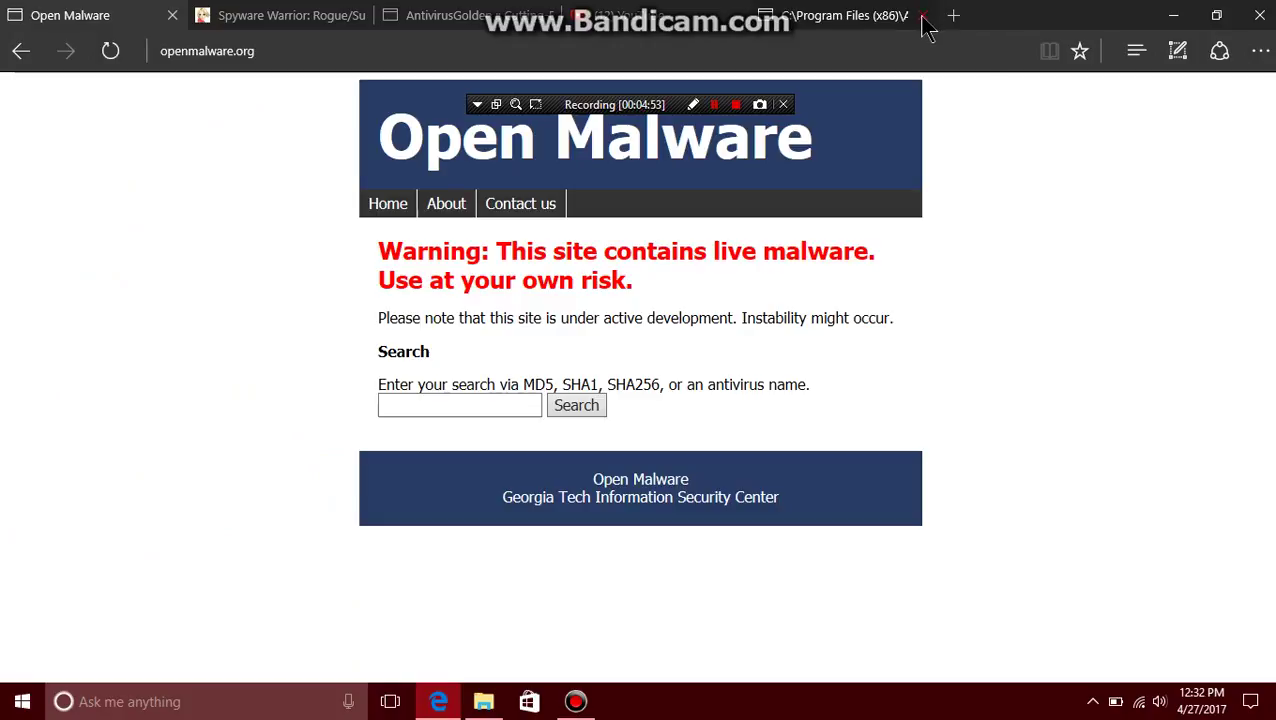
click(922, 16)
click(450, 15)
scroll(474, 361, down, 5)
scroll(474, 361, up, 5)
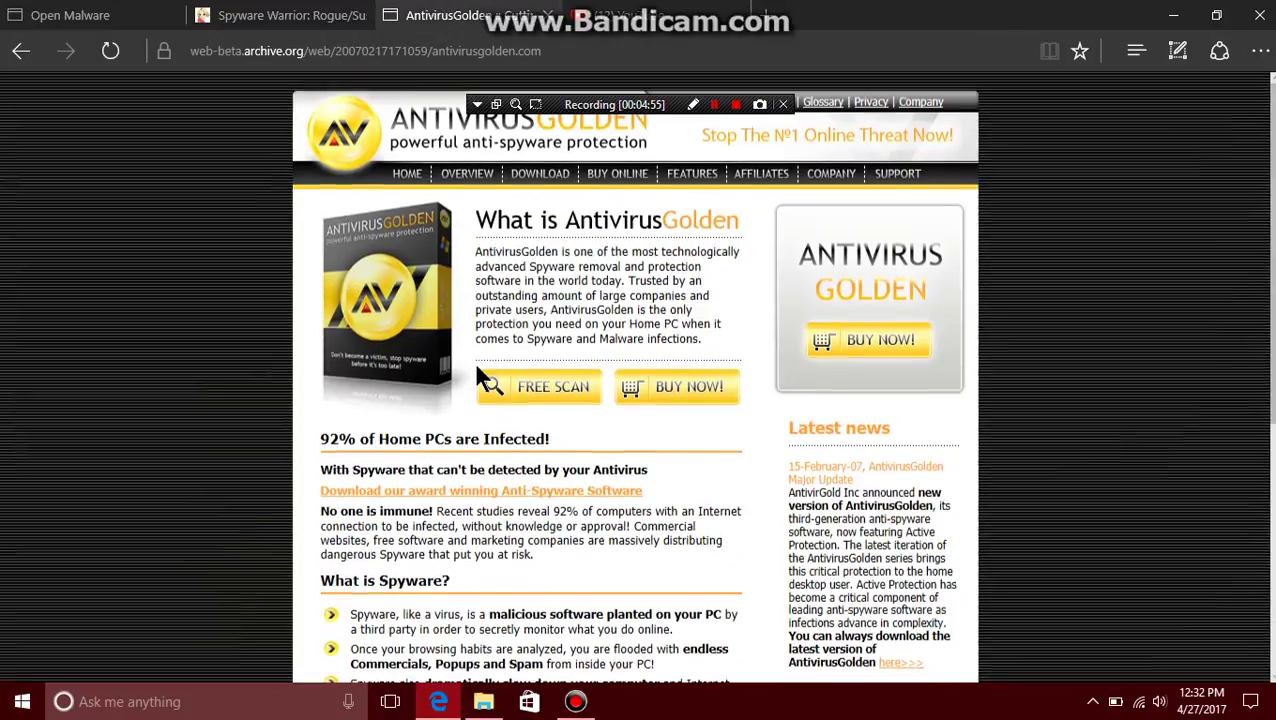
click(1176, 14)
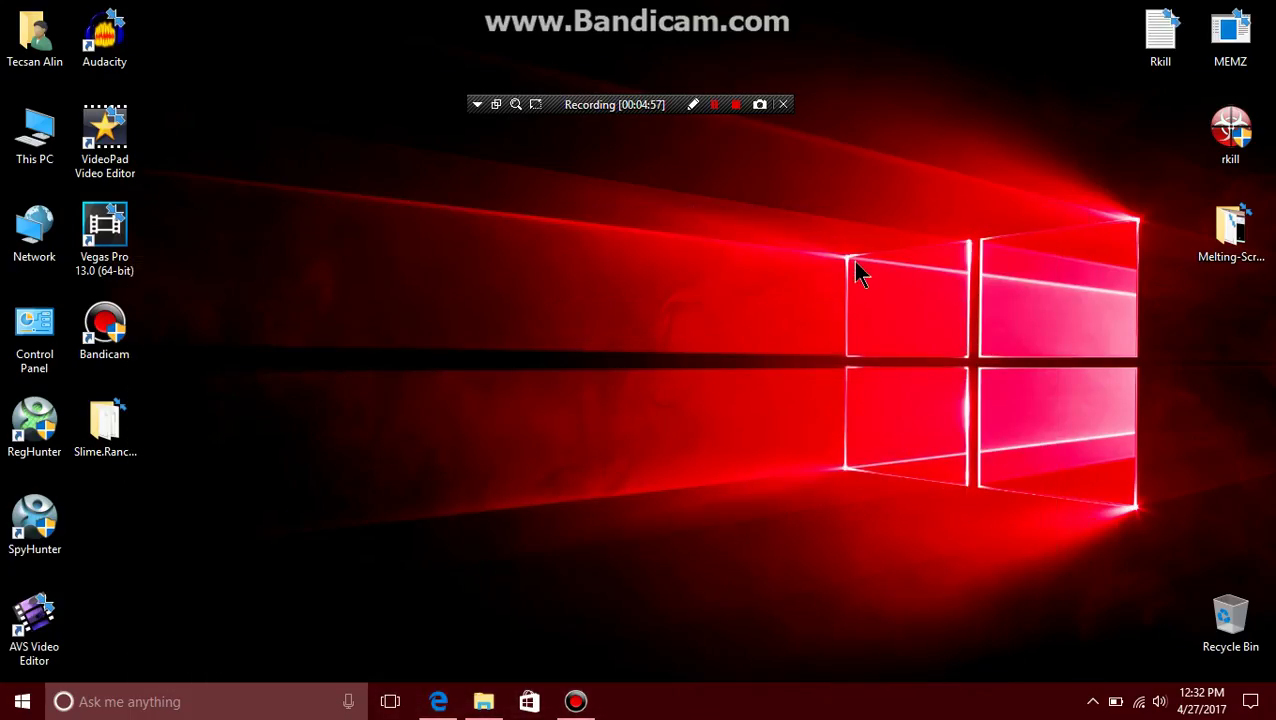